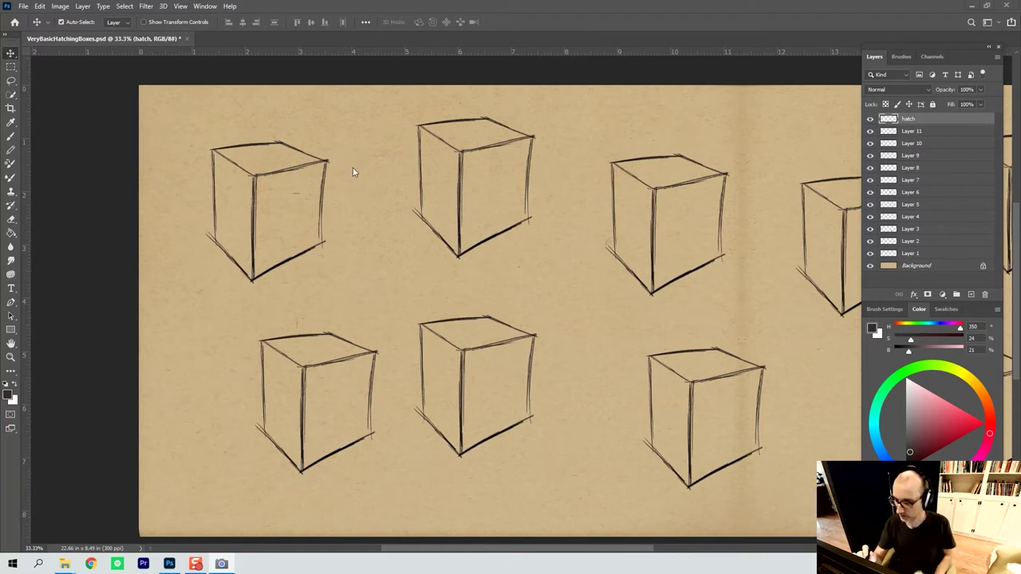
On the hatch layer, brush hatching parallel to the vertical edges across the left face of the first box in the upper row
{"action": "left_click", "coordinate": [367, 136]}
{"action": "key", "text": "r"}
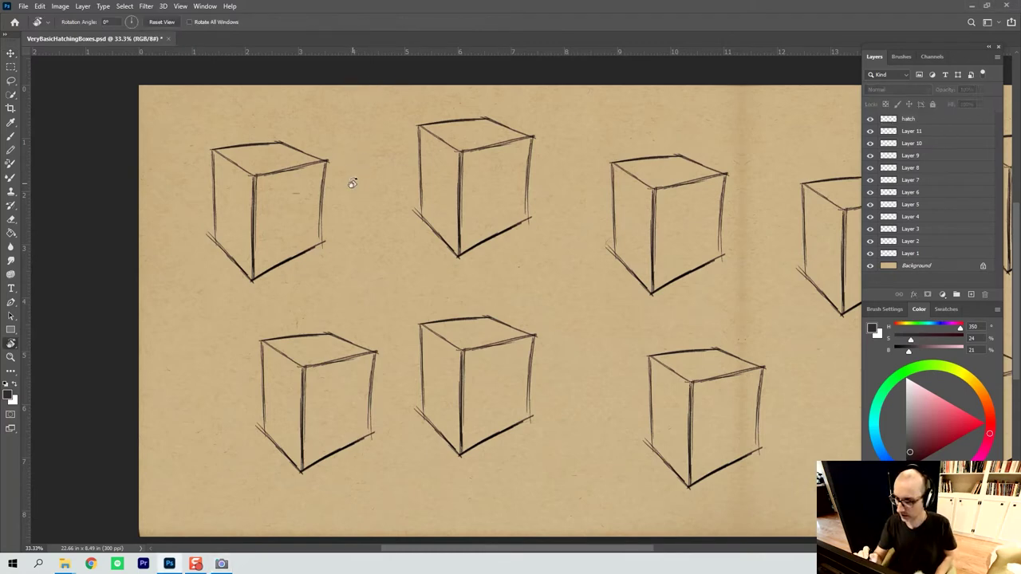
{"action": "mouse_move", "coordinate": [354, 178]}
{"action": "left_mouse_down"}
{"action": "mouse_move", "coordinate": [472, 178]}
{"action": "mouse_move", "coordinate": [440, 221]}
{"action": "mouse_move", "coordinate": [421, 306]}
{"action": "left_mouse_up"}
{"action": "key", "text": "v"}
{"action": "key", "text": "r"}
{"action": "left_click_drag", "start_coordinate": [414, 216], "coordinate": [447, 215]}
{"action": "key", "text": "v"}
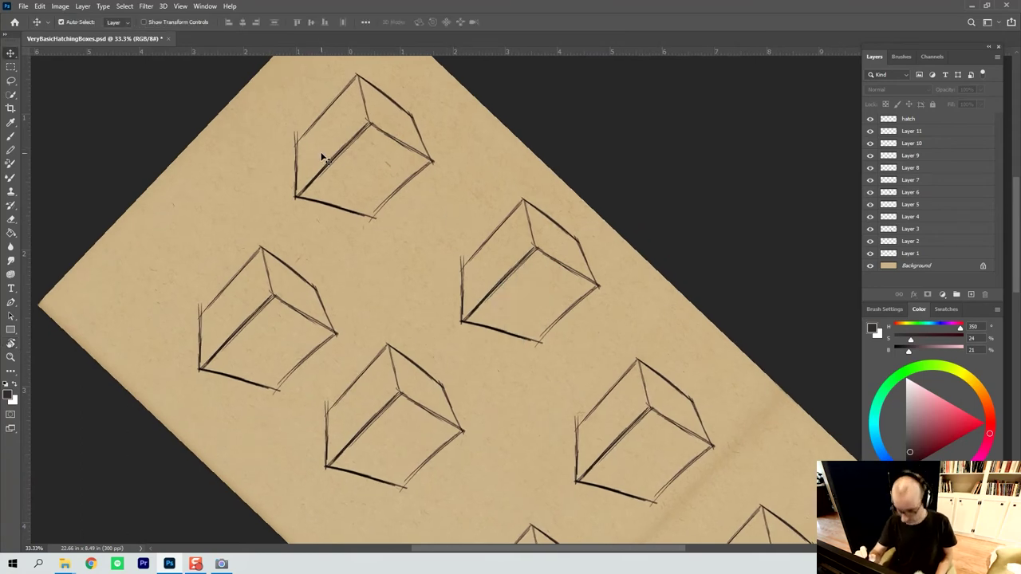
{"action": "key", "text": "b"}
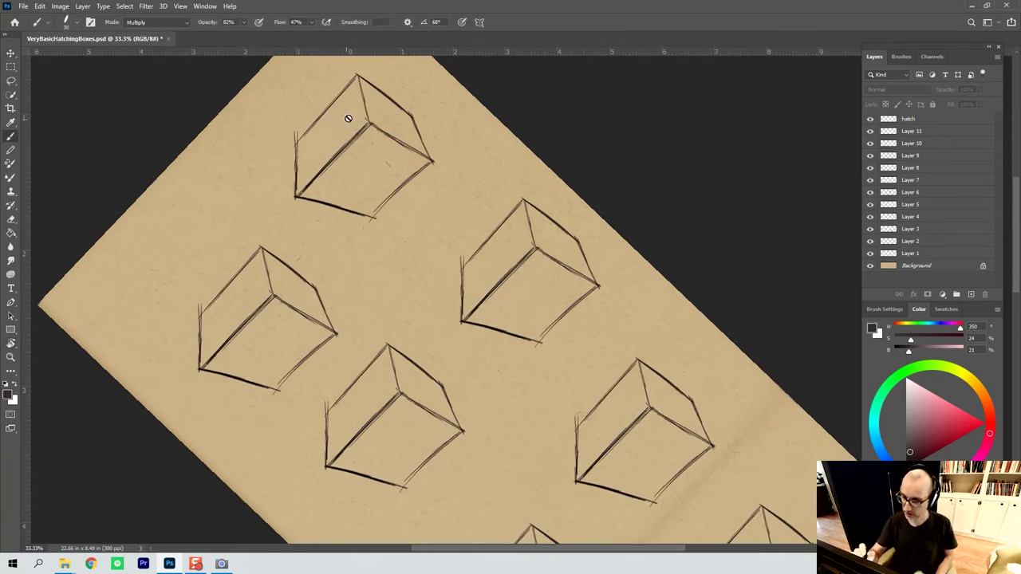
{"action": "left_click", "coordinate": [900, 120]}
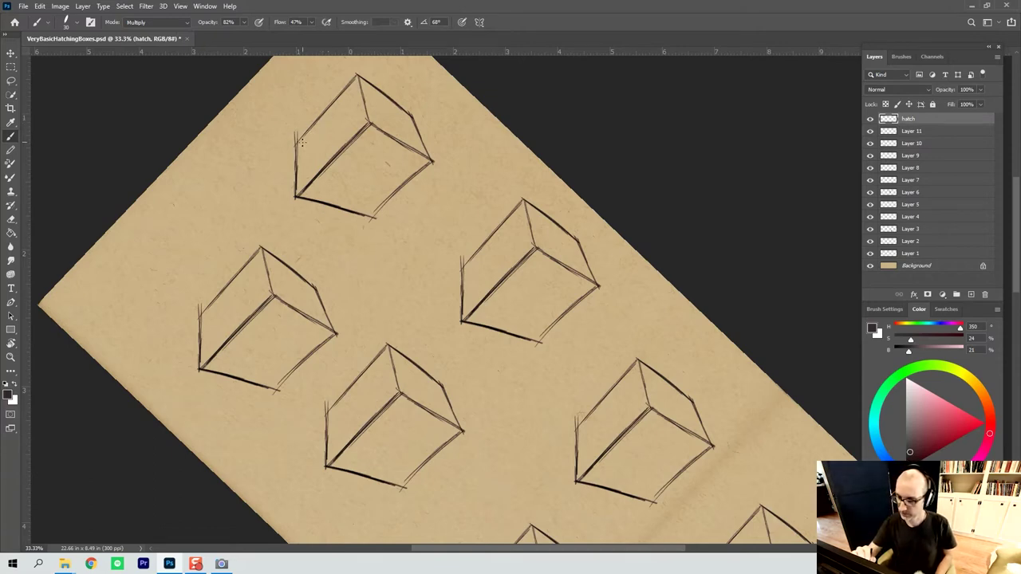
{"action": "left_click_drag", "start_coordinate": [298, 150], "coordinate": [345, 95]}
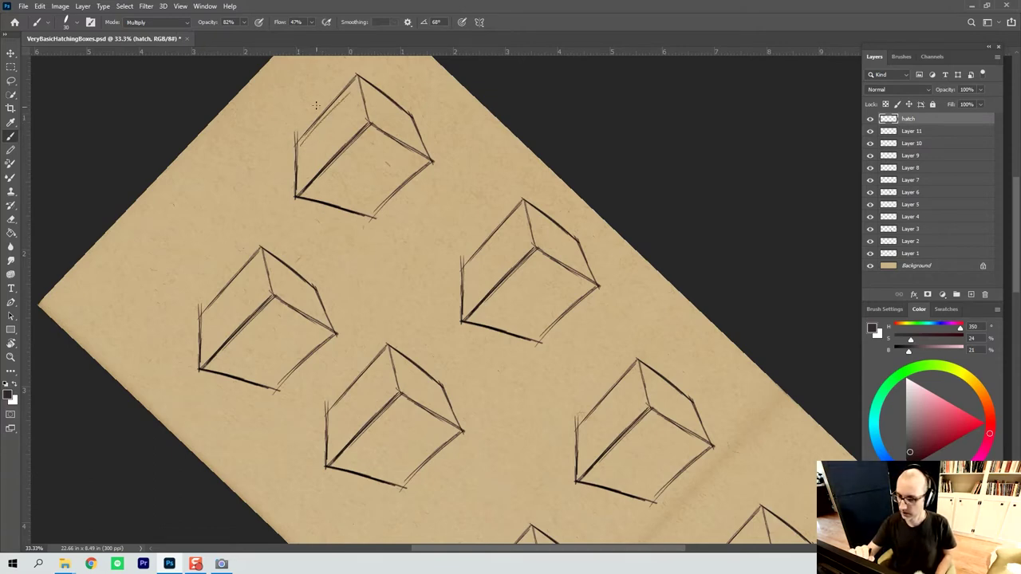
{"action": "left_click_drag", "start_coordinate": [298, 156], "coordinate": [363, 94]}
{"action": "mouse_move", "coordinate": [297, 185]}
{"action": "left_mouse_down"}
{"action": "mouse_move", "coordinate": [362, 103]}
{"action": "mouse_move", "coordinate": [359, 121]}
{"action": "mouse_move", "coordinate": [371, 134]}
{"action": "left_mouse_up"}
Fill the right face of the first upper box with closely spaced hatch strokes parallel to its vertical edges
{"action": "mouse_move", "coordinate": [317, 200]}
{"action": "left_mouse_down"}
{"action": "mouse_move", "coordinate": [383, 136]}
{"action": "mouse_move", "coordinate": [399, 147]}
{"action": "left_mouse_up"}
{"action": "mouse_move", "coordinate": [335, 214]}
{"action": "left_mouse_down"}
{"action": "mouse_move", "coordinate": [401, 152]}
{"action": "mouse_move", "coordinate": [389, 159]}
{"action": "left_mouse_up"}
{"action": "left_click_drag", "start_coordinate": [344, 209], "coordinate": [405, 155]}
{"action": "left_click_drag", "start_coordinate": [346, 213], "coordinate": [411, 156]}
{"action": "left_click_drag", "start_coordinate": [353, 211], "coordinate": [418, 160]}
{"action": "left_click_drag", "start_coordinate": [361, 214], "coordinate": [420, 161]}
{"action": "left_click_drag", "start_coordinate": [370, 211], "coordinate": [420, 166]}
{"action": "left_click_drag", "start_coordinate": [377, 212], "coordinate": [409, 180]}
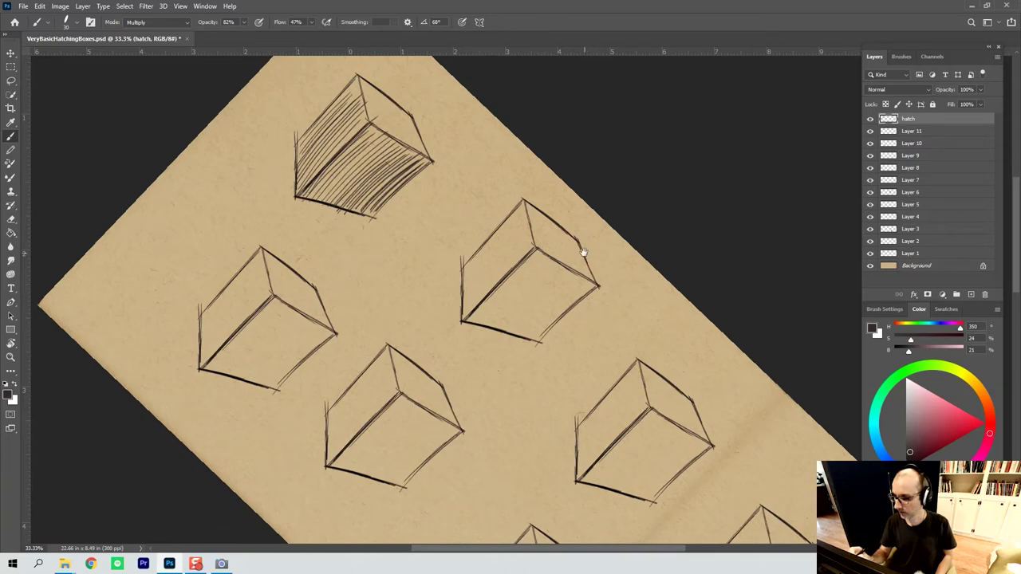
Hatch the left face of the first box in the lower row with strokes that follow its receding perspective edges
{"action": "mouse_move", "coordinate": [581, 251]}
{"action": "left_mouse_down"}
{"action": "mouse_move", "coordinate": [538, 240]}
{"action": "mouse_move", "coordinate": [548, 253]}
{"action": "left_mouse_up"}
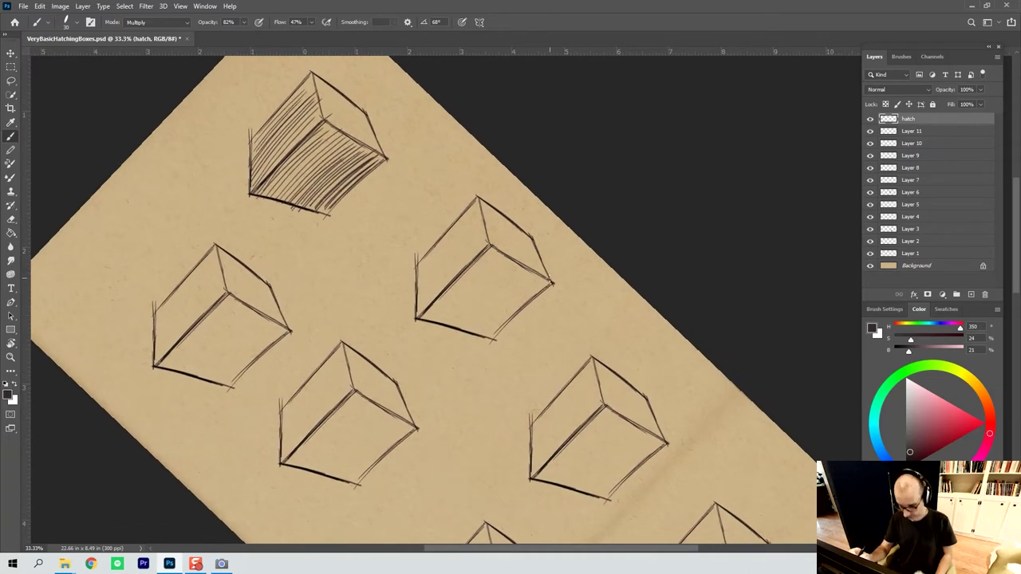
{"action": "key", "text": "r"}
{"action": "mouse_move", "coordinate": [569, 255]}
{"action": "left_mouse_down"}
{"action": "mouse_move", "coordinate": [523, 244]}
{"action": "mouse_move", "coordinate": [535, 258]}
{"action": "left_mouse_up"}
{"action": "key", "text": "b"}
{"action": "key", "text": "r"}
{"action": "key", "text": "b"}
{"action": "mouse_move", "coordinate": [531, 296]}
{"action": "left_mouse_down"}
{"action": "mouse_move", "coordinate": [483, 141]}
{"action": "mouse_move", "coordinate": [455, 155]}
{"action": "left_mouse_up"}
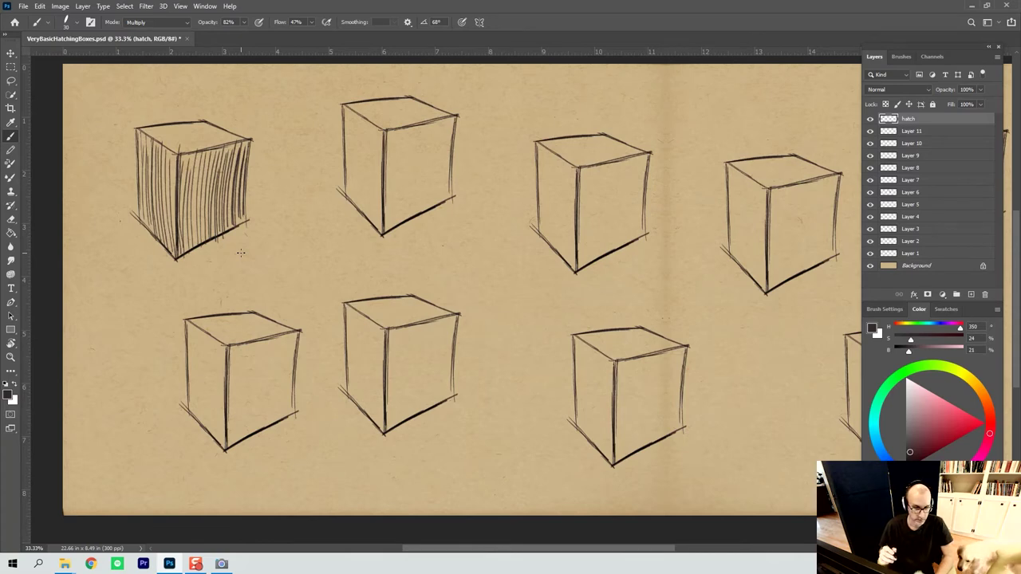
{"action": "mouse_move", "coordinate": [336, 288]}
{"action": "left_mouse_down"}
{"action": "mouse_move", "coordinate": [331, 221]}
{"action": "mouse_move", "coordinate": [314, 189]}
{"action": "mouse_move", "coordinate": [298, 213]}
{"action": "mouse_move", "coordinate": [292, 201]}
{"action": "left_mouse_up"}
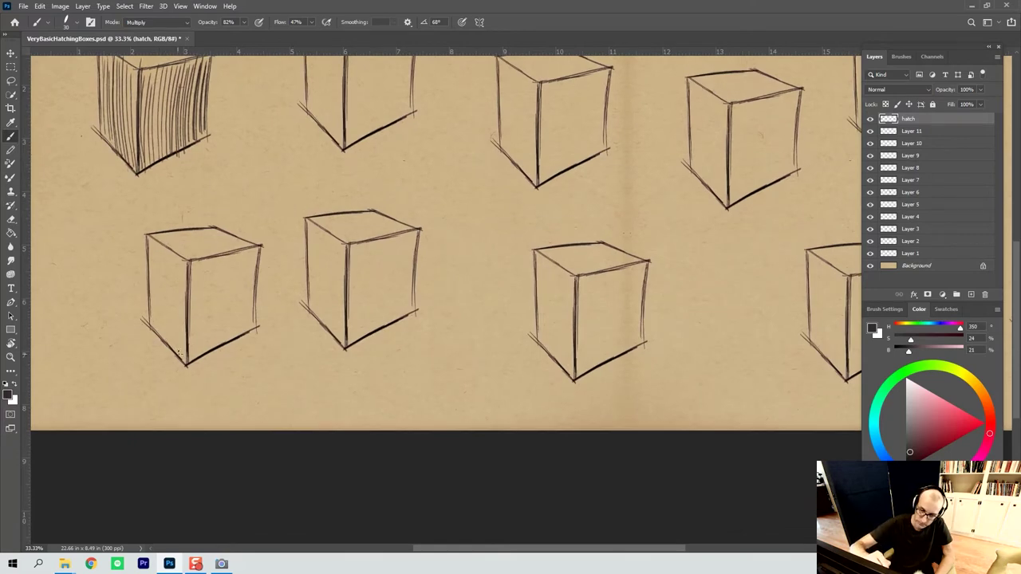
{"action": "mouse_move", "coordinate": [152, 319]}
{"action": "left_mouse_down"}
{"action": "mouse_move", "coordinate": [187, 362]}
{"action": "mouse_move", "coordinate": [188, 341]}
{"action": "left_mouse_up"}
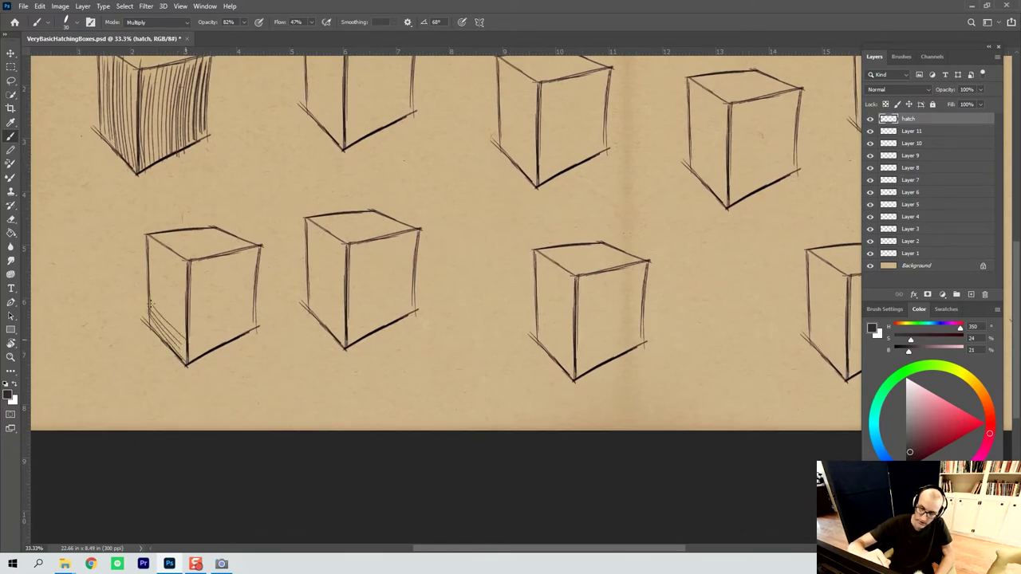
{"action": "mouse_move", "coordinate": [150, 300]}
{"action": "left_mouse_down"}
{"action": "mouse_move", "coordinate": [187, 337]}
{"action": "mouse_move", "coordinate": [187, 325]}
{"action": "left_mouse_up"}
{"action": "left_click_drag", "start_coordinate": [145, 280], "coordinate": [189, 313]}
{"action": "left_click_drag", "start_coordinate": [146, 270], "coordinate": [189, 311]}
{"action": "mouse_move", "coordinate": [144, 261]}
{"action": "left_mouse_down"}
{"action": "mouse_move", "coordinate": [185, 298]}
{"action": "mouse_move", "coordinate": [188, 291]}
{"action": "left_mouse_up"}
{"action": "left_click_drag", "start_coordinate": [149, 268], "coordinate": [188, 275]}
{"action": "left_click_drag", "start_coordinate": [149, 258], "coordinate": [188, 267]}
{"action": "left_click_drag", "start_coordinate": [149, 250], "coordinate": [188, 257]}
{"action": "mouse_move", "coordinate": [149, 243]}
{"action": "left_mouse_down"}
{"action": "mouse_move", "coordinate": [188, 263]}
{"action": "mouse_move", "coordinate": [191, 252]}
{"action": "left_mouse_up"}
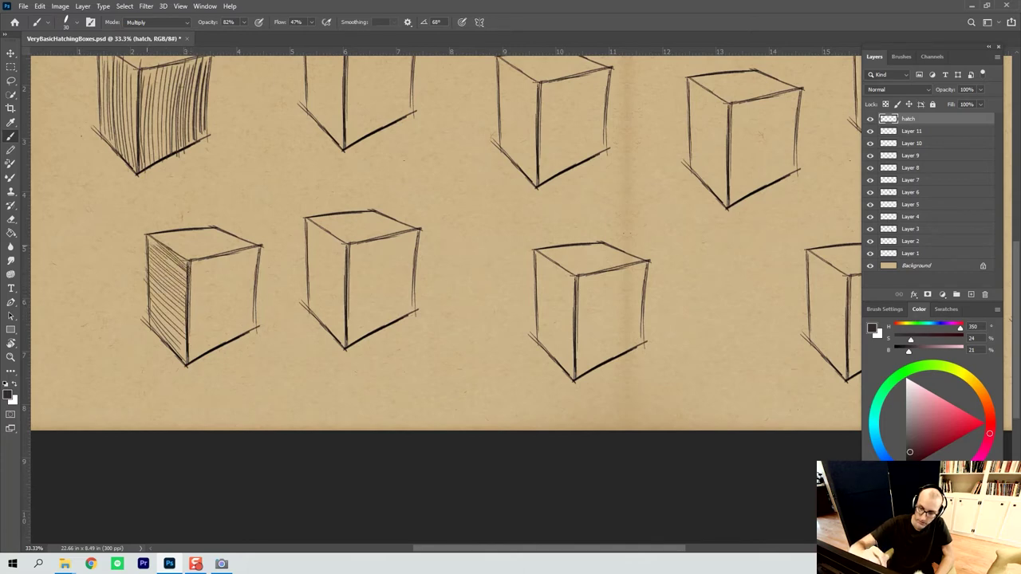
{"action": "left_click_drag", "start_coordinate": [161, 324], "coordinate": [189, 356]}
{"action": "left_click_drag", "start_coordinate": [160, 330], "coordinate": [185, 362]}
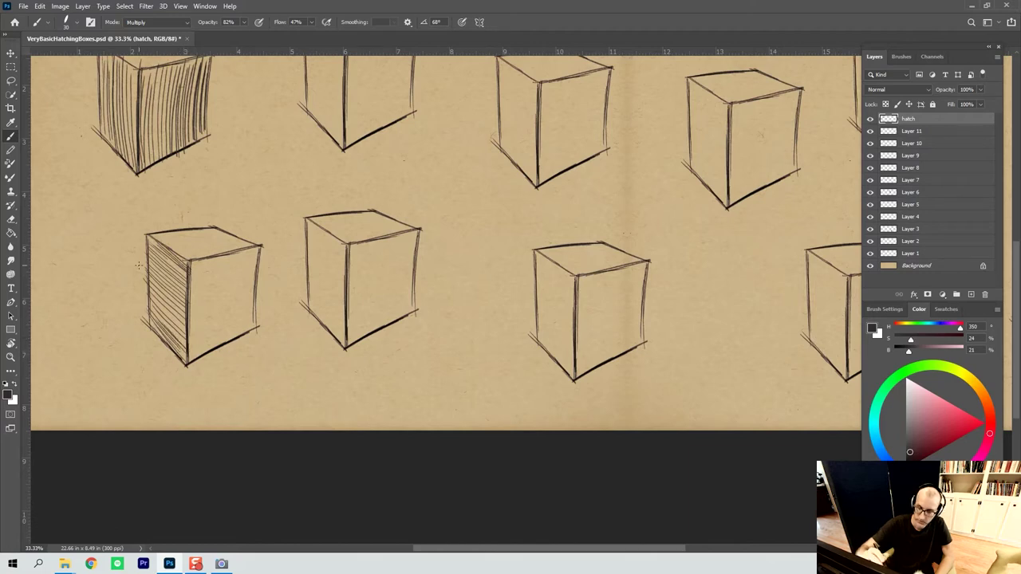
Cover the right face of the first lower box with vertical hatch strokes, denser towards its outer edge
{"action": "left_click_drag", "start_coordinate": [193, 351], "coordinate": [193, 269]}
{"action": "mouse_move", "coordinate": [199, 350]}
{"action": "left_mouse_down"}
{"action": "mouse_move", "coordinate": [199, 263]}
{"action": "mouse_move", "coordinate": [202, 274]}
{"action": "left_mouse_up"}
{"action": "mouse_move", "coordinate": [204, 352]}
{"action": "left_mouse_down"}
{"action": "mouse_move", "coordinate": [204, 260]}
{"action": "mouse_move", "coordinate": [208, 300]}
{"action": "left_mouse_up"}
{"action": "mouse_move", "coordinate": [207, 356]}
{"action": "left_mouse_down"}
{"action": "mouse_move", "coordinate": [207, 270]}
{"action": "mouse_move", "coordinate": [210, 295]}
{"action": "left_mouse_up"}
{"action": "mouse_move", "coordinate": [214, 351]}
{"action": "left_mouse_down"}
{"action": "mouse_move", "coordinate": [214, 259]}
{"action": "mouse_move", "coordinate": [216, 270]}
{"action": "left_mouse_up"}
{"action": "left_click_drag", "start_coordinate": [220, 346], "coordinate": [220, 268]}
{"action": "left_click_drag", "start_coordinate": [222, 321], "coordinate": [222, 261]}
{"action": "left_click_drag", "start_coordinate": [224, 346], "coordinate": [223, 260]}
{"action": "left_click_drag", "start_coordinate": [227, 329], "coordinate": [226, 257]}
{"action": "left_click_drag", "start_coordinate": [229, 347], "coordinate": [231, 259]}
{"action": "left_click_drag", "start_coordinate": [233, 342], "coordinate": [234, 257]}
{"action": "left_click_drag", "start_coordinate": [236, 332], "coordinate": [238, 256]}
{"action": "left_click_drag", "start_coordinate": [239, 329], "coordinate": [243, 249]}
{"action": "left_click_drag", "start_coordinate": [244, 332], "coordinate": [244, 256]}
{"action": "left_click_drag", "start_coordinate": [246, 329], "coordinate": [248, 253]}
{"action": "left_click_drag", "start_coordinate": [250, 331], "coordinate": [252, 249]}
{"action": "left_click_drag", "start_coordinate": [255, 334], "coordinate": [254, 256]}
{"action": "left_click_drag", "start_coordinate": [256, 329], "coordinate": [256, 271]}
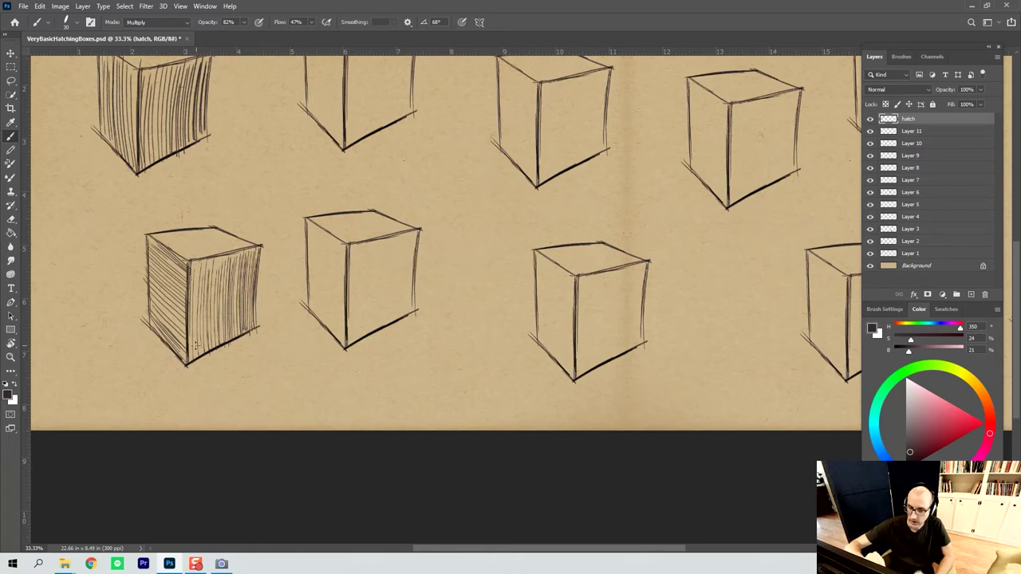
{"action": "left_click_drag", "start_coordinate": [197, 350], "coordinate": [198, 263]}
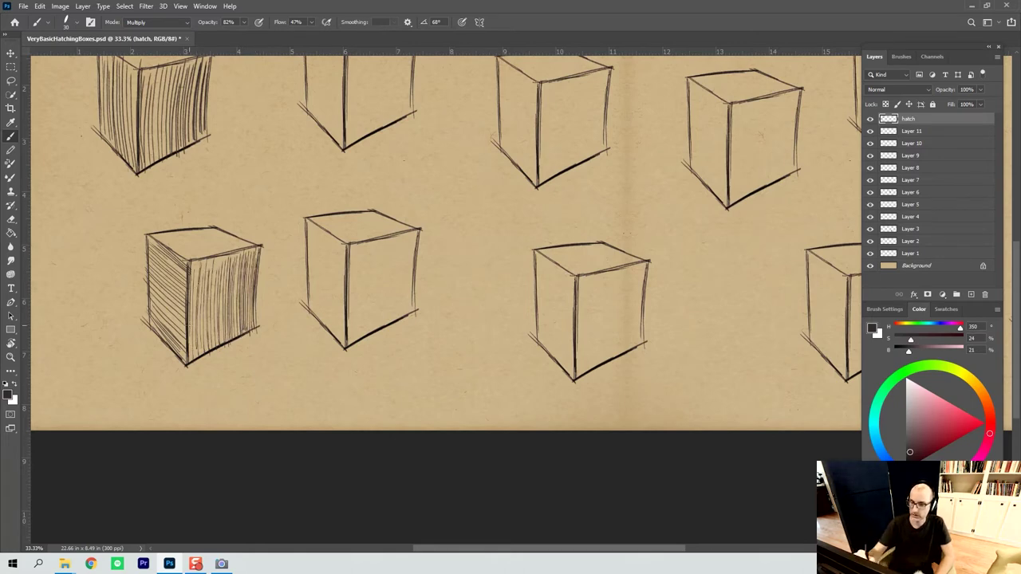
Hatch the left face of the second box in the upper row with vertical strokes
{"action": "left_click_drag", "start_coordinate": [383, 187], "coordinate": [352, 345]}
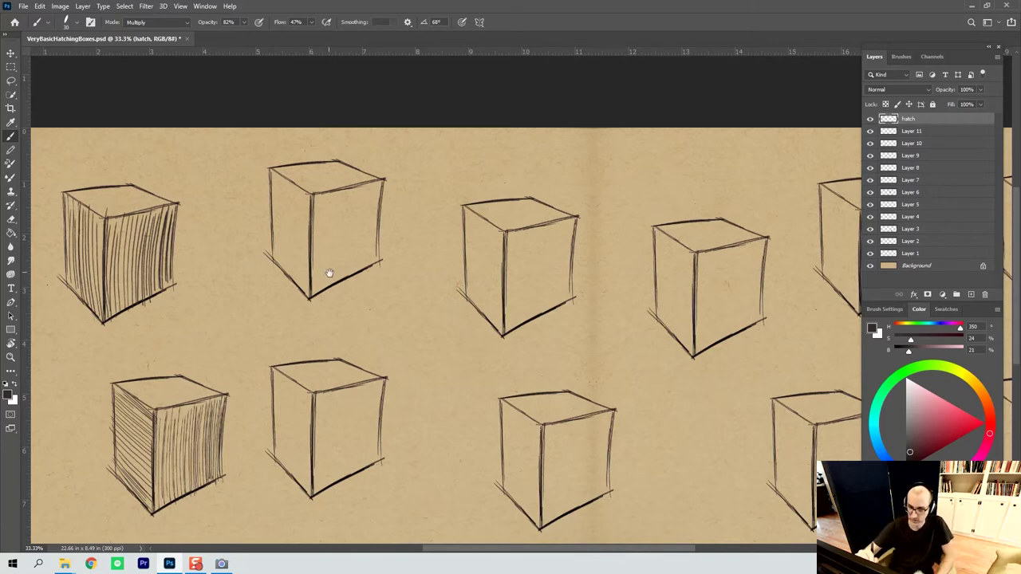
{"action": "left_click_drag", "start_coordinate": [328, 274], "coordinate": [310, 247]}
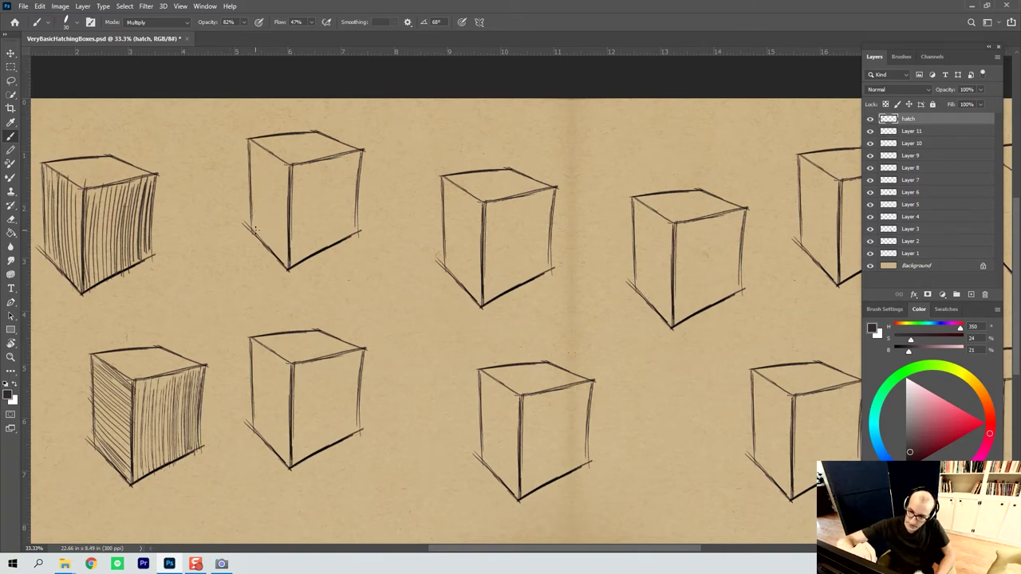
{"action": "mouse_move", "coordinate": [254, 153]}
{"action": "left_mouse_down"}
{"action": "mouse_move", "coordinate": [255, 233]}
{"action": "mouse_move", "coordinate": [268, 244]}
{"action": "left_mouse_up"}
{"action": "mouse_move", "coordinate": [265, 155]}
{"action": "left_mouse_down"}
{"action": "mouse_move", "coordinate": [269, 244]}
{"action": "mouse_move", "coordinate": [273, 236]}
{"action": "left_mouse_up"}
{"action": "left_click_drag", "start_coordinate": [267, 166], "coordinate": [279, 256]}
{"action": "left_click_drag", "start_coordinate": [276, 166], "coordinate": [283, 262]}
{"action": "left_click_drag", "start_coordinate": [280, 163], "coordinate": [286, 265]}
{"action": "left_click_drag", "start_coordinate": [281, 195], "coordinate": [285, 265]}
{"action": "mouse_move", "coordinate": [282, 159]}
{"action": "left_mouse_down"}
{"action": "mouse_move", "coordinate": [286, 244]}
{"action": "mouse_move", "coordinate": [286, 227]}
{"action": "left_mouse_up"}
{"action": "left_click_drag", "start_coordinate": [281, 172], "coordinate": [287, 255]}
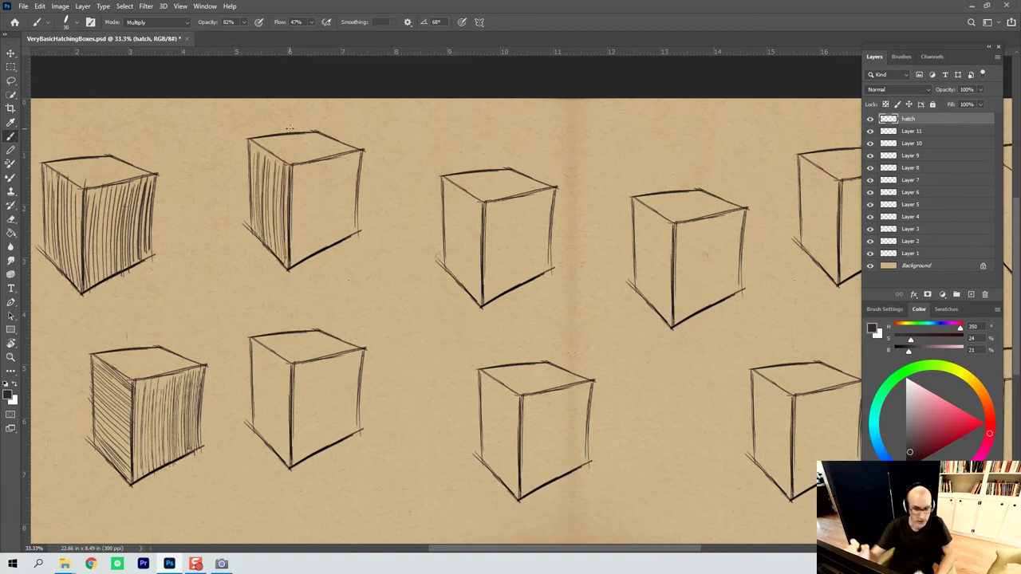
Hatch the right face of the second upper box with crosswise strokes following its receding top and bottom edges
{"action": "mouse_move", "coordinate": [293, 169]}
{"action": "left_mouse_down"}
{"action": "mouse_move", "coordinate": [362, 155]}
{"action": "mouse_move", "coordinate": [354, 158]}
{"action": "left_mouse_up"}
{"action": "left_click_drag", "start_coordinate": [287, 184], "coordinate": [357, 163]}
{"action": "left_click_drag", "start_coordinate": [305, 179], "coordinate": [357, 167]}
{"action": "left_click_drag", "start_coordinate": [293, 190], "coordinate": [356, 176]}
{"action": "left_click_drag", "start_coordinate": [292, 200], "coordinate": [355, 183]}
{"action": "left_click_drag", "start_coordinate": [294, 205], "coordinate": [358, 190]}
{"action": "left_click_drag", "start_coordinate": [287, 222], "coordinate": [353, 205]}
{"action": "left_click_drag", "start_coordinate": [319, 209], "coordinate": [349, 200]}
{"action": "left_click_drag", "start_coordinate": [292, 220], "coordinate": [351, 202]}
{"action": "left_click_drag", "start_coordinate": [295, 223], "coordinate": [351, 209]}
{"action": "left_click_drag", "start_coordinate": [290, 235], "coordinate": [354, 212]}
{"action": "left_click_drag", "start_coordinate": [290, 238], "coordinate": [351, 220]}
{"action": "left_click_drag", "start_coordinate": [290, 246], "coordinate": [361, 216]}
{"action": "left_click_drag", "start_coordinate": [291, 250], "coordinate": [353, 236]}
{"action": "mouse_move", "coordinate": [291, 256]}
{"action": "left_mouse_down"}
{"action": "mouse_move", "coordinate": [354, 234]}
{"action": "mouse_move", "coordinate": [314, 251]}
{"action": "left_mouse_up"}
{"action": "left_click_drag", "start_coordinate": [287, 263], "coordinate": [348, 242]}
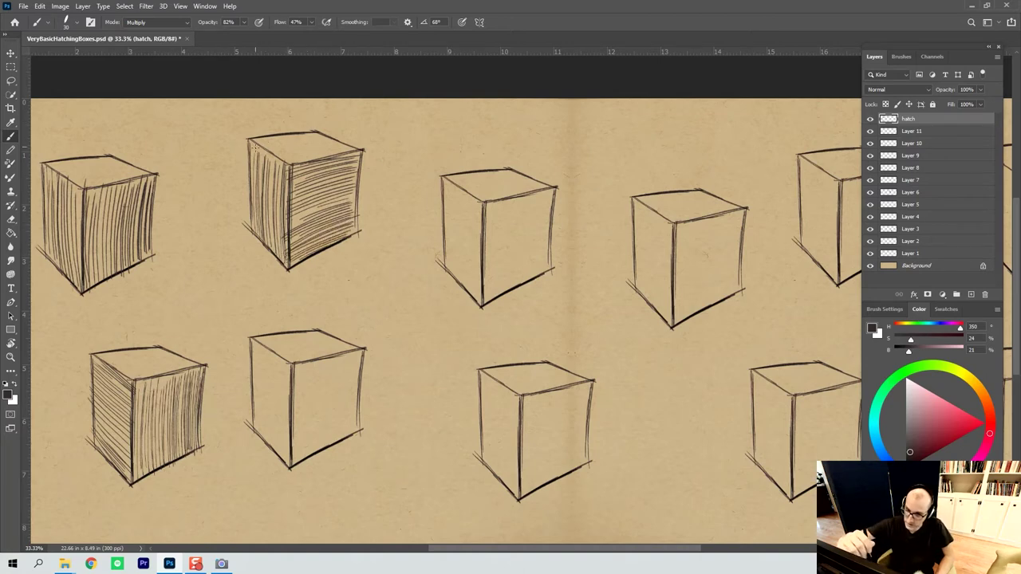
Hatch the top face of the second upper box with diagonal strokes parallel to its front-left edge
{"action": "left_click_drag", "start_coordinate": [253, 140], "coordinate": [303, 168]}
{"action": "mouse_move", "coordinate": [267, 142]}
{"action": "left_mouse_down"}
{"action": "mouse_move", "coordinate": [305, 164]}
{"action": "mouse_move", "coordinate": [297, 155]}
{"action": "left_mouse_up"}
{"action": "left_click_drag", "start_coordinate": [295, 153], "coordinate": [311, 160]}
{"action": "left_click_drag", "start_coordinate": [268, 134], "coordinate": [320, 160]}
{"action": "left_click_drag", "start_coordinate": [274, 135], "coordinate": [326, 162]}
{"action": "left_click_drag", "start_coordinate": [281, 138], "coordinate": [332, 156]}
{"action": "left_click_drag", "start_coordinate": [294, 134], "coordinate": [350, 158]}
{"action": "left_click_drag", "start_coordinate": [304, 134], "coordinate": [348, 154]}
{"action": "left_click_drag", "start_coordinate": [306, 133], "coordinate": [361, 155]}
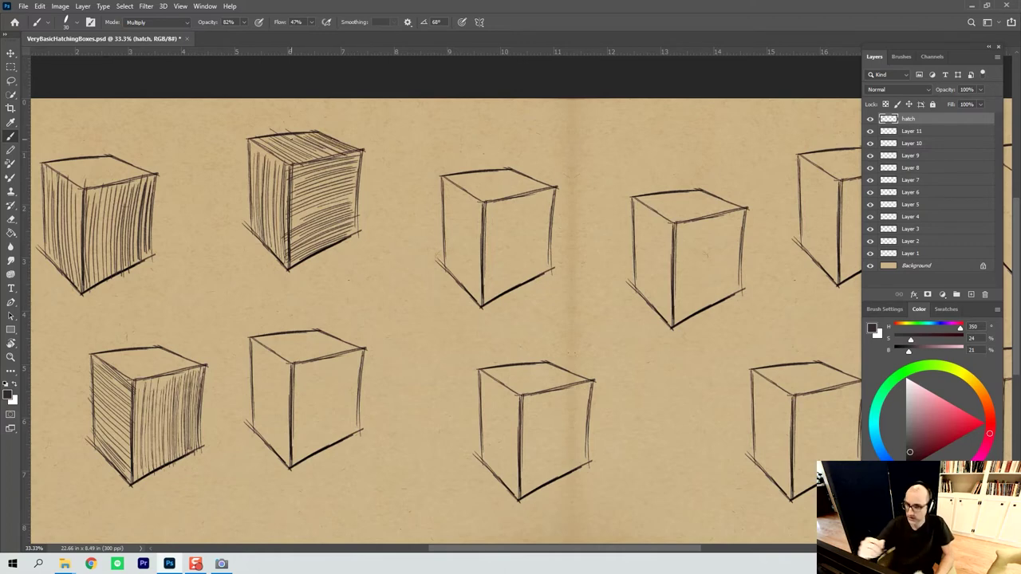
Darken the front top edges, the central vertical edge and the left outer edge of the second upper box
{"action": "mouse_move", "coordinate": [260, 147]}
{"action": "left_mouse_down"}
{"action": "mouse_move", "coordinate": [292, 167]}
{"action": "mouse_move", "coordinate": [284, 162]}
{"action": "left_mouse_up"}
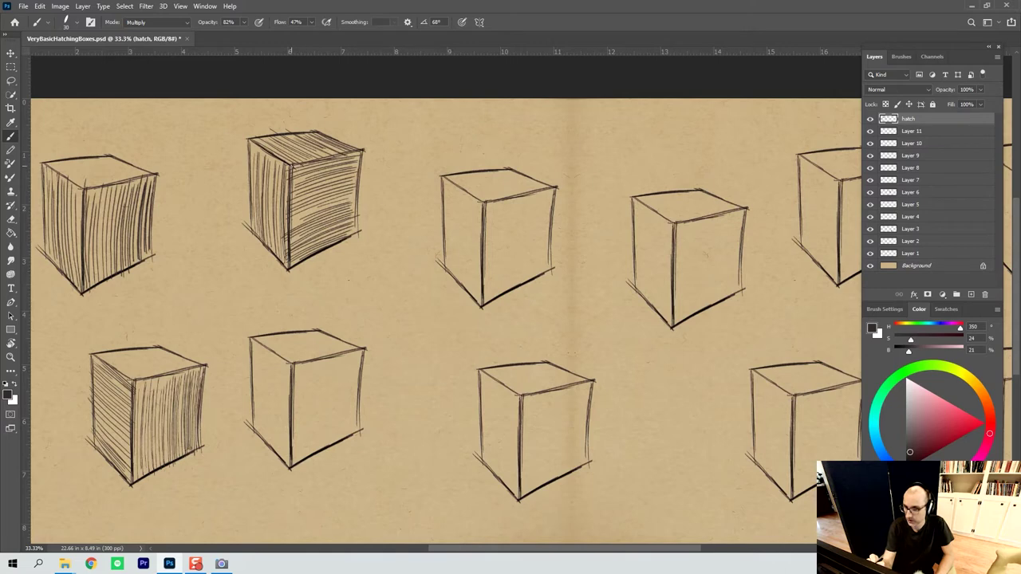
{"action": "left_click_drag", "start_coordinate": [292, 164], "coordinate": [345, 155]}
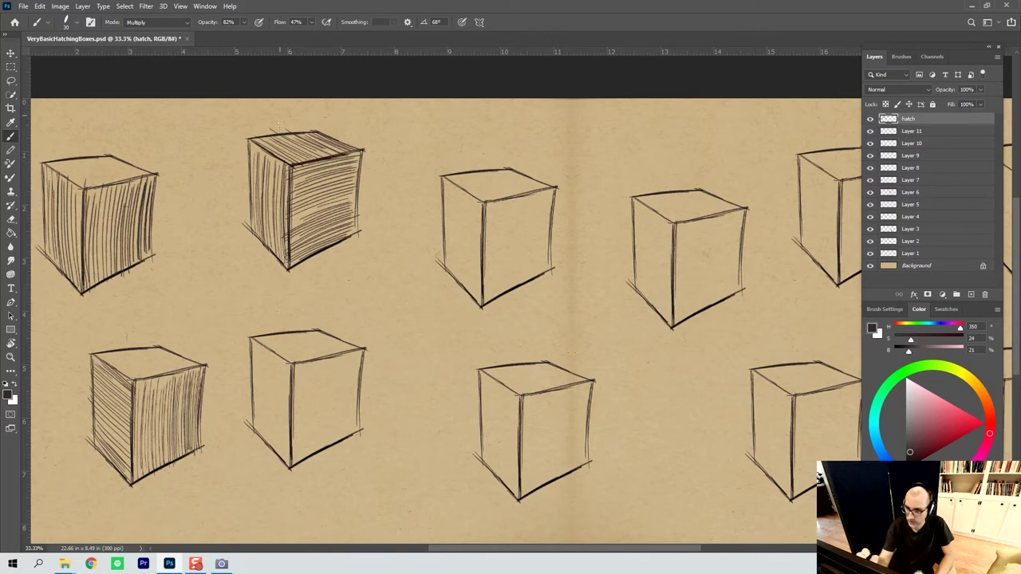
{"action": "left_click_drag", "start_coordinate": [290, 177], "coordinate": [292, 220]}
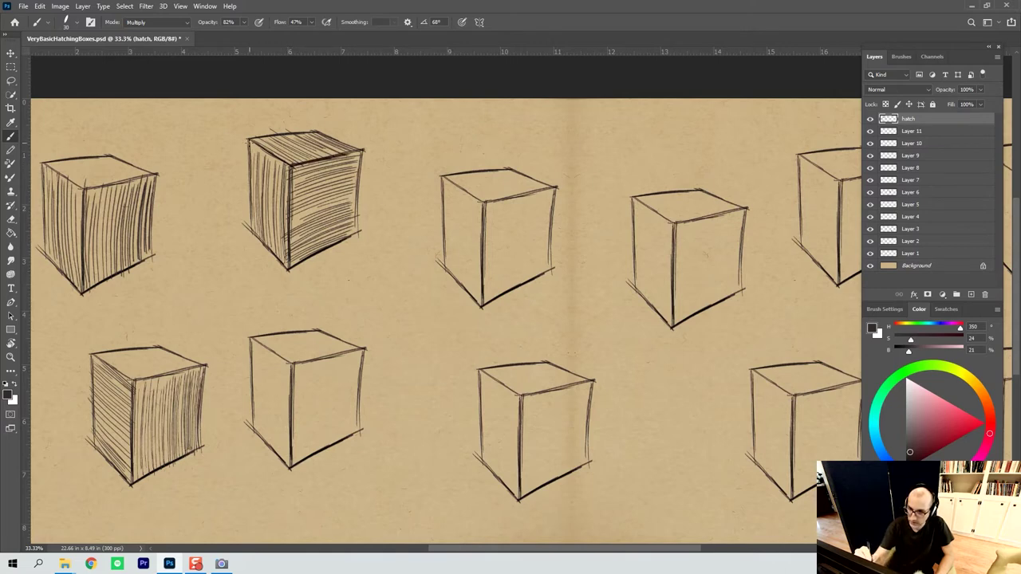
{"action": "mouse_move", "coordinate": [249, 143]}
{"action": "left_mouse_down"}
{"action": "mouse_move", "coordinate": [251, 204]}
{"action": "mouse_move", "coordinate": [251, 174]}
{"action": "left_mouse_up"}
Hatch the right face of the second box in the lower row with vertical strokes
{"action": "left_click_drag", "start_coordinate": [406, 475], "coordinate": [427, 439]}
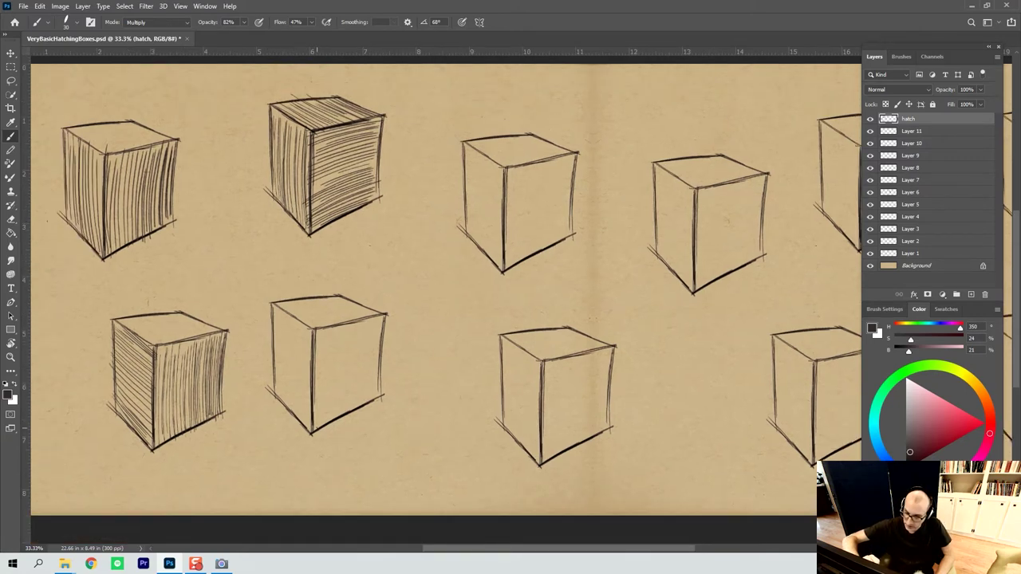
{"action": "mouse_move", "coordinate": [314, 347]}
{"action": "left_mouse_down"}
{"action": "mouse_move", "coordinate": [316, 426]}
{"action": "mouse_move", "coordinate": [336, 413]}
{"action": "left_mouse_up"}
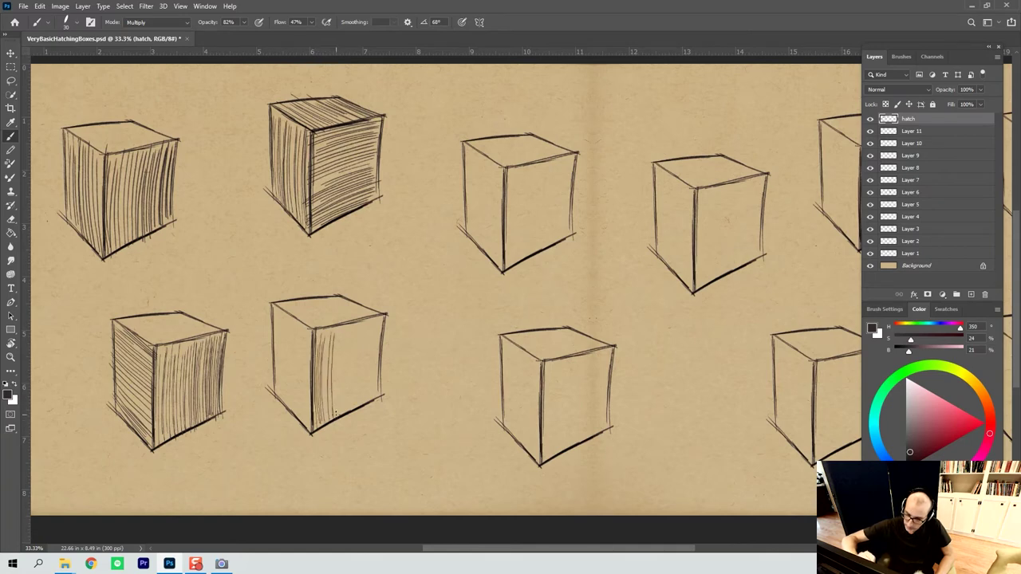
{"action": "left_click_drag", "start_coordinate": [337, 329], "coordinate": [338, 421]}
{"action": "left_click_drag", "start_coordinate": [339, 333], "coordinate": [340, 415]}
{"action": "left_click_drag", "start_coordinate": [341, 332], "coordinate": [344, 413]}
{"action": "left_click_drag", "start_coordinate": [345, 325], "coordinate": [353, 409]}
{"action": "left_click_drag", "start_coordinate": [354, 324], "coordinate": [359, 409]}
{"action": "left_click_drag", "start_coordinate": [361, 319], "coordinate": [362, 405]}
{"action": "left_click_drag", "start_coordinate": [364, 337], "coordinate": [366, 406]}
{"action": "mouse_move", "coordinate": [367, 319]}
{"action": "left_mouse_down"}
{"action": "mouse_move", "coordinate": [368, 409]}
{"action": "mouse_move", "coordinate": [371, 398]}
{"action": "left_mouse_up"}
{"action": "left_click_drag", "start_coordinate": [372, 321], "coordinate": [375, 399]}
{"action": "left_click_drag", "start_coordinate": [379, 324], "coordinate": [383, 399]}
Hatch the left face of the second lower box along its receding edges, and its top face with strokes parallel to the front-left edge
{"action": "left_click_drag", "start_coordinate": [279, 409], "coordinate": [311, 430]}
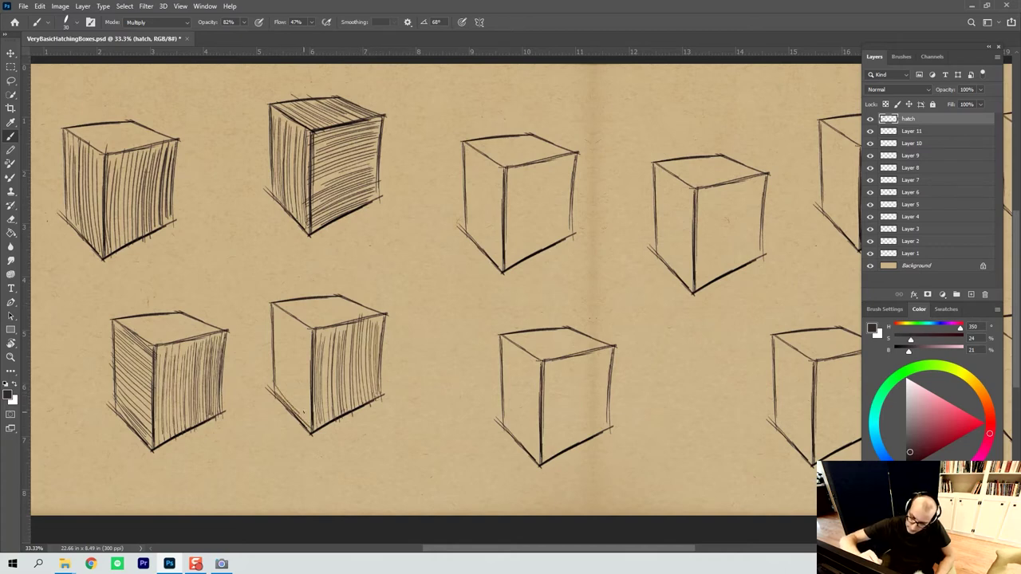
{"action": "left_click_drag", "start_coordinate": [304, 412], "coordinate": [276, 383]}
{"action": "left_click_drag", "start_coordinate": [309, 412], "coordinate": [276, 371]}
{"action": "left_click_drag", "start_coordinate": [309, 400], "coordinate": [275, 361]}
{"action": "mouse_move", "coordinate": [307, 387]}
{"action": "left_mouse_down"}
{"action": "mouse_move", "coordinate": [262, 337]}
{"action": "mouse_move", "coordinate": [306, 376]}
{"action": "mouse_move", "coordinate": [314, 365]}
{"action": "mouse_move", "coordinate": [289, 330]}
{"action": "mouse_move", "coordinate": [307, 343]}
{"action": "mouse_move", "coordinate": [301, 316]}
{"action": "mouse_move", "coordinate": [345, 319]}
{"action": "mouse_move", "coordinate": [329, 309]}
{"action": "mouse_move", "coordinate": [362, 320]}
{"action": "mouse_move", "coordinate": [326, 295]}
{"action": "mouse_move", "coordinate": [368, 312]}
{"action": "left_mouse_up"}
Darken the two front edges of the top face on the second lower box
{"action": "left_click_drag", "start_coordinate": [279, 308], "coordinate": [313, 330]}
{"action": "left_click_drag", "start_coordinate": [274, 305], "coordinate": [312, 330]}
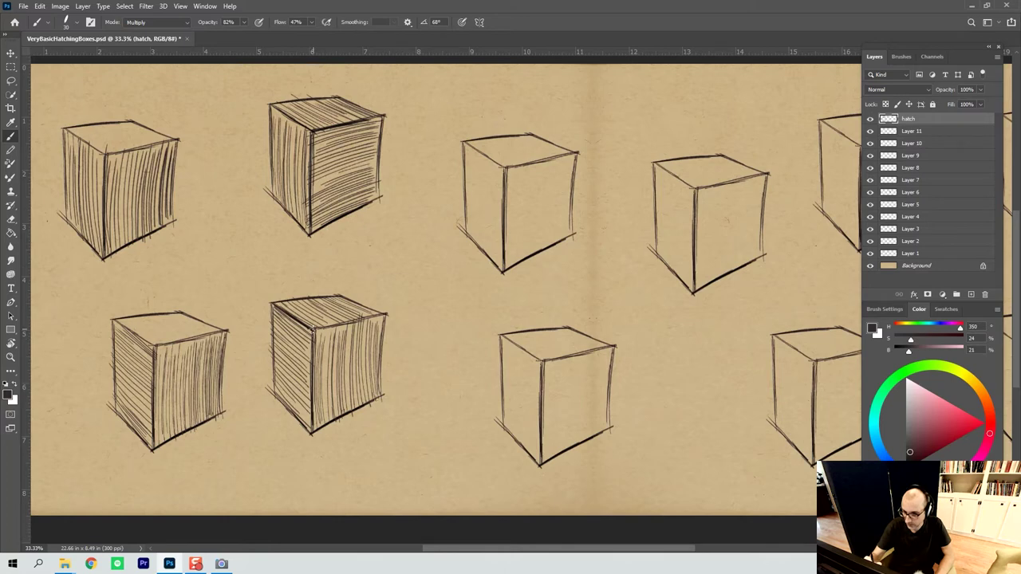
{"action": "left_click_drag", "start_coordinate": [312, 331], "coordinate": [359, 318]}
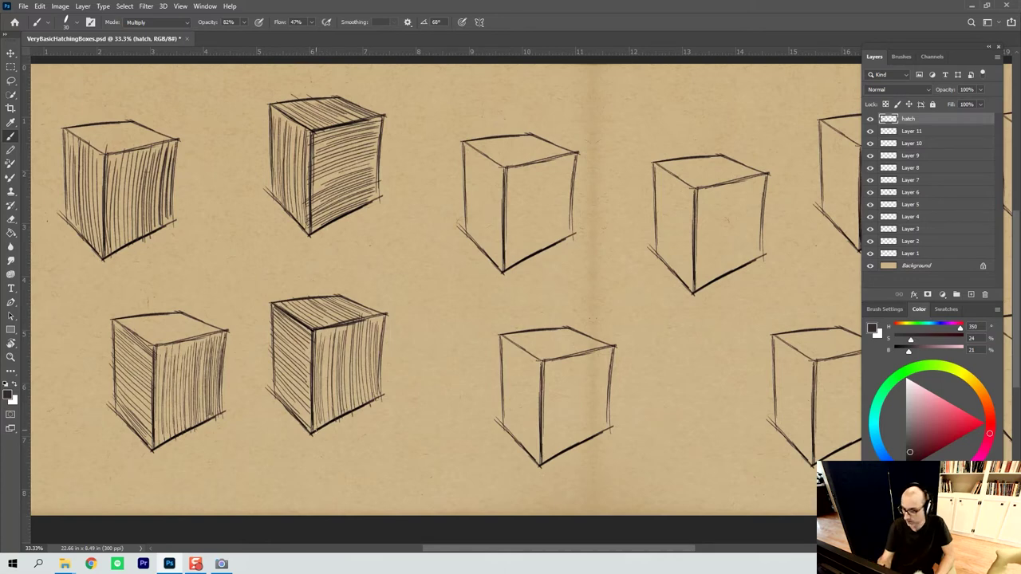
Hatch the left face of the third box in the upper row with strokes following its receding edges
{"action": "left_click_drag", "start_coordinate": [643, 346], "coordinate": [490, 378]}
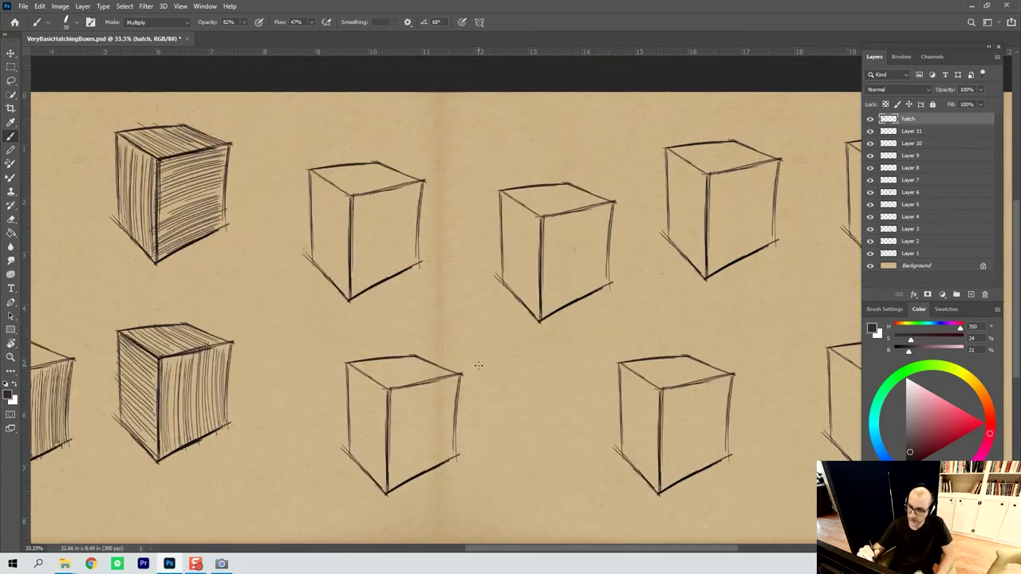
{"action": "mouse_move", "coordinate": [308, 255]}
{"action": "left_mouse_down"}
{"action": "mouse_move", "coordinate": [349, 302]}
{"action": "mouse_move", "coordinate": [351, 292]}
{"action": "left_mouse_up"}
{"action": "mouse_move", "coordinate": [313, 238]}
{"action": "left_mouse_down"}
{"action": "mouse_move", "coordinate": [315, 275]}
{"action": "mouse_move", "coordinate": [329, 275]}
{"action": "mouse_move", "coordinate": [332, 264]}
{"action": "mouse_move", "coordinate": [318, 260]}
{"action": "left_mouse_up"}
{"action": "mouse_move", "coordinate": [313, 219]}
{"action": "left_mouse_down"}
{"action": "mouse_move", "coordinate": [314, 251]}
{"action": "mouse_move", "coordinate": [311, 242]}
{"action": "left_mouse_up"}
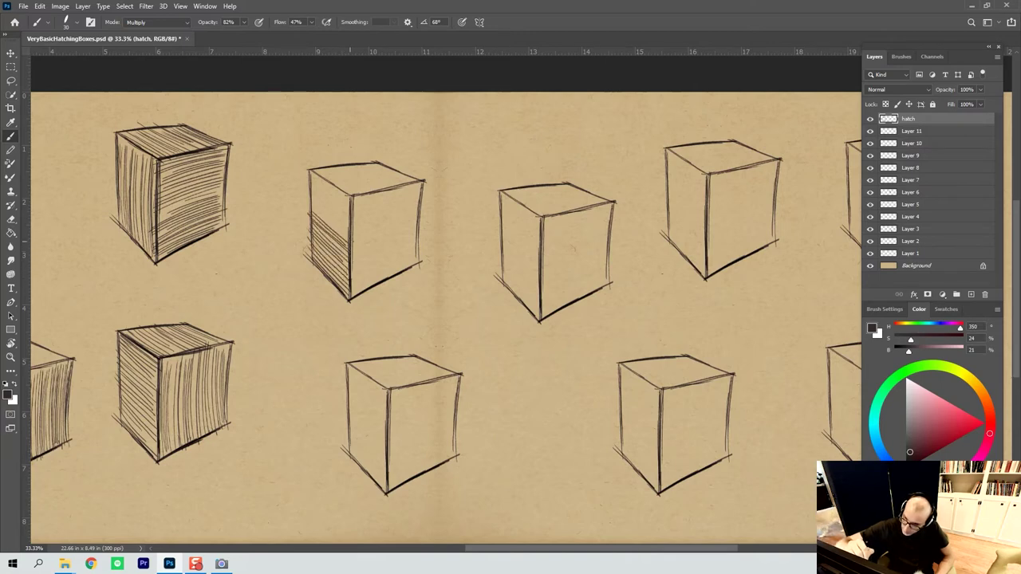
{"action": "mouse_move", "coordinate": [343, 209]}
{"action": "left_mouse_down"}
{"action": "mouse_move", "coordinate": [345, 234]}
{"action": "mouse_move", "coordinate": [321, 233]}
{"action": "mouse_move", "coordinate": [341, 231]}
{"action": "left_mouse_up"}
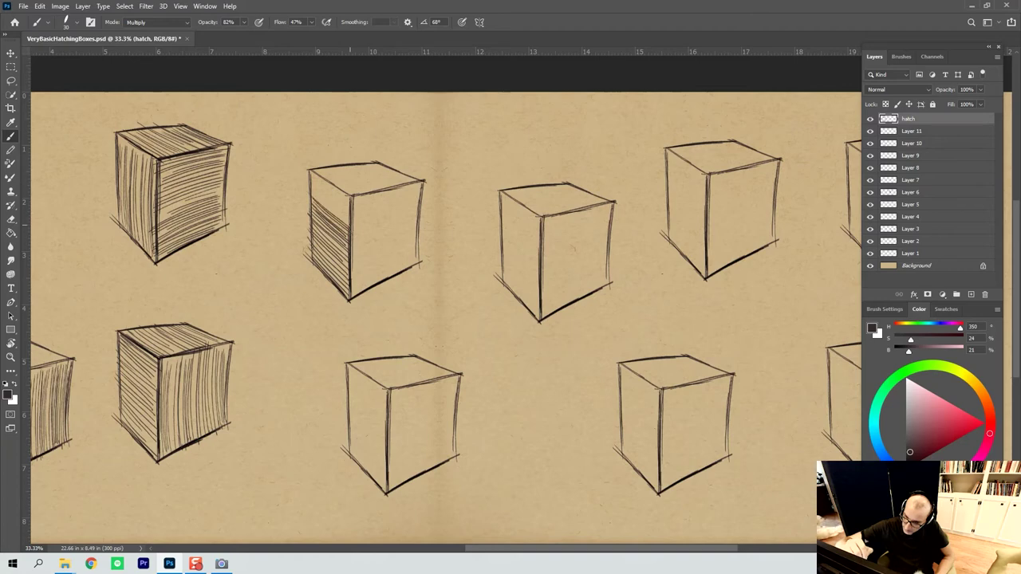
{"action": "mouse_move", "coordinate": [311, 187]}
{"action": "left_mouse_down"}
{"action": "mouse_move", "coordinate": [313, 223]}
{"action": "mouse_move", "coordinate": [330, 221]}
{"action": "mouse_move", "coordinate": [313, 214]}
{"action": "left_mouse_up"}
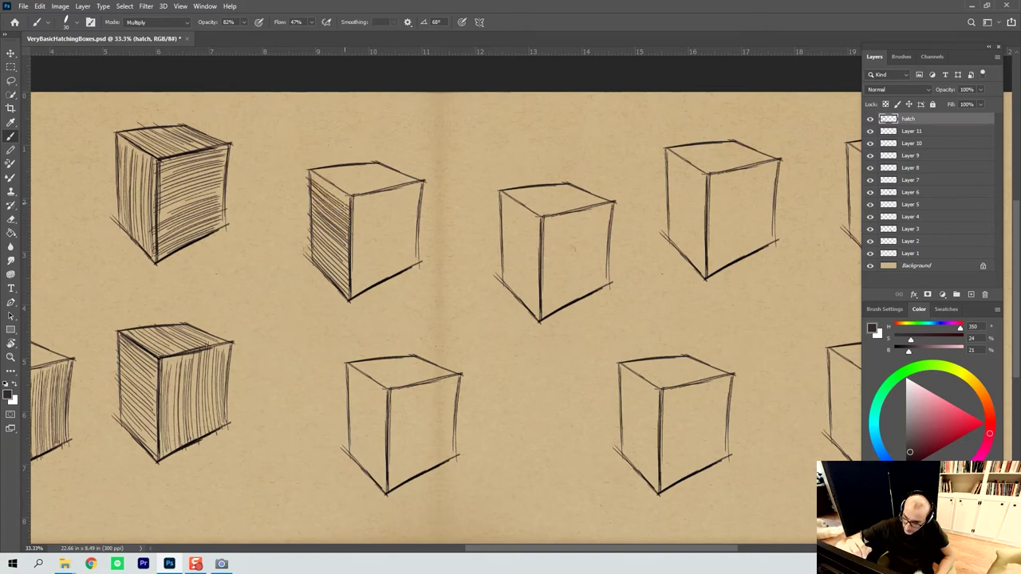
{"action": "mouse_move", "coordinate": [336, 176]}
{"action": "left_mouse_down"}
{"action": "mouse_move", "coordinate": [336, 209]}
{"action": "mouse_move", "coordinate": [316, 200]}
{"action": "left_mouse_up"}
{"action": "mouse_move", "coordinate": [343, 180]}
{"action": "left_mouse_down"}
{"action": "mouse_move", "coordinate": [344, 204]}
{"action": "mouse_move", "coordinate": [321, 199]}
{"action": "left_mouse_up"}
Hatch the right face of the third upper box along its receding edges, and darken the front edges of its top face
{"action": "mouse_move", "coordinate": [348, 184]}
{"action": "left_mouse_down"}
{"action": "mouse_move", "coordinate": [349, 201]}
{"action": "mouse_move", "coordinate": [410, 188]}
{"action": "left_mouse_up"}
{"action": "left_click_drag", "start_coordinate": [348, 209], "coordinate": [418, 188]}
{"action": "mouse_move", "coordinate": [353, 204]}
{"action": "left_mouse_down"}
{"action": "mouse_move", "coordinate": [413, 186]}
{"action": "mouse_move", "coordinate": [399, 192]}
{"action": "left_mouse_up"}
{"action": "left_click_drag", "start_coordinate": [350, 211], "coordinate": [412, 193]}
{"action": "mouse_move", "coordinate": [351, 218]}
{"action": "left_mouse_down"}
{"action": "mouse_move", "coordinate": [415, 196]}
{"action": "mouse_move", "coordinate": [395, 206]}
{"action": "left_mouse_up"}
{"action": "left_click_drag", "start_coordinate": [352, 224], "coordinate": [412, 205]}
{"action": "left_click_drag", "start_coordinate": [353, 232], "coordinate": [413, 214]}
{"action": "left_click_drag", "start_coordinate": [355, 239], "coordinate": [413, 223]}
{"action": "left_click_drag", "start_coordinate": [353, 249], "coordinate": [415, 232]}
{"action": "left_click_drag", "start_coordinate": [349, 257], "coordinate": [413, 239]}
{"action": "left_click_drag", "start_coordinate": [352, 267], "coordinate": [416, 248]}
{"action": "left_click_drag", "start_coordinate": [351, 276], "coordinate": [417, 244]}
{"action": "left_click_drag", "start_coordinate": [352, 278], "coordinate": [407, 254]}
{"action": "left_click_drag", "start_coordinate": [353, 288], "coordinate": [410, 260]}
{"action": "left_click_drag", "start_coordinate": [349, 296], "coordinate": [409, 265]}
{"action": "left_click_drag", "start_coordinate": [353, 297], "coordinate": [386, 276]}
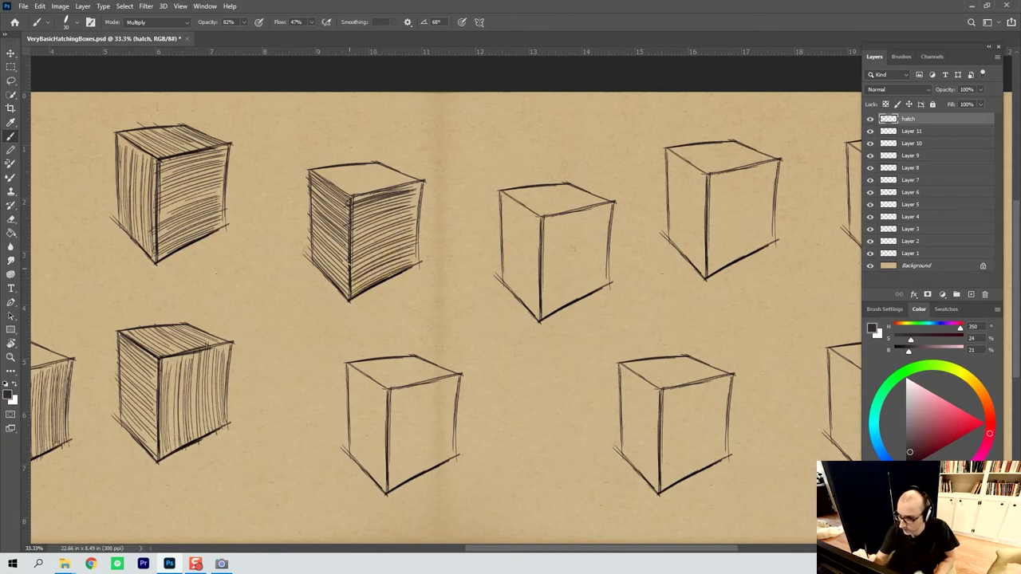
{"action": "mouse_move", "coordinate": [309, 169]}
{"action": "left_mouse_down"}
{"action": "mouse_move", "coordinate": [351, 197]}
{"action": "mouse_move", "coordinate": [416, 186]}
{"action": "left_mouse_up"}
{"action": "left_click_drag", "start_coordinate": [379, 192], "coordinate": [411, 183]}
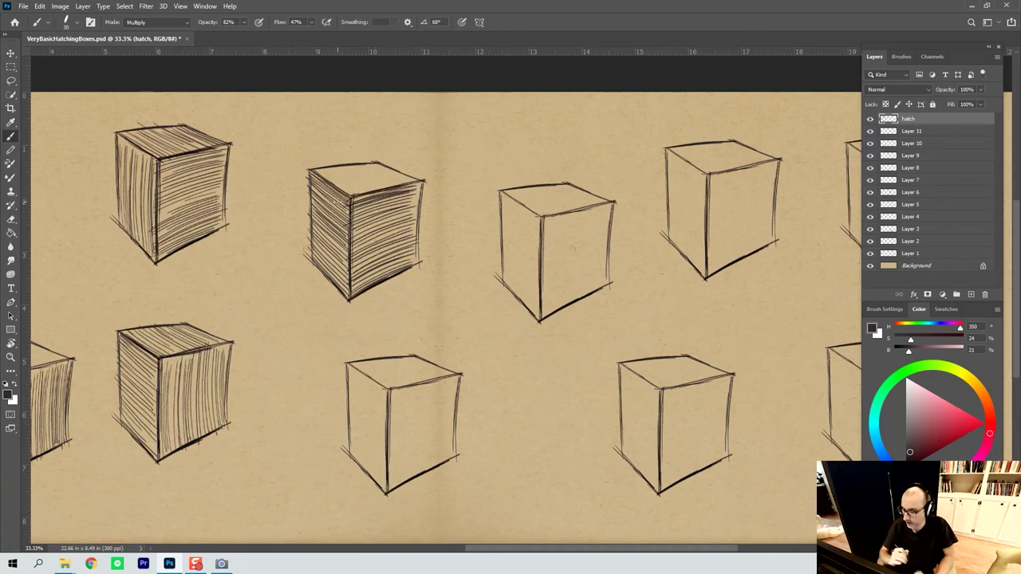
{"action": "mouse_move", "coordinate": [423, 392]}
{"action": "left_mouse_down"}
{"action": "mouse_move", "coordinate": [425, 271]}
{"action": "mouse_move", "coordinate": [418, 342]}
{"action": "left_mouse_up"}
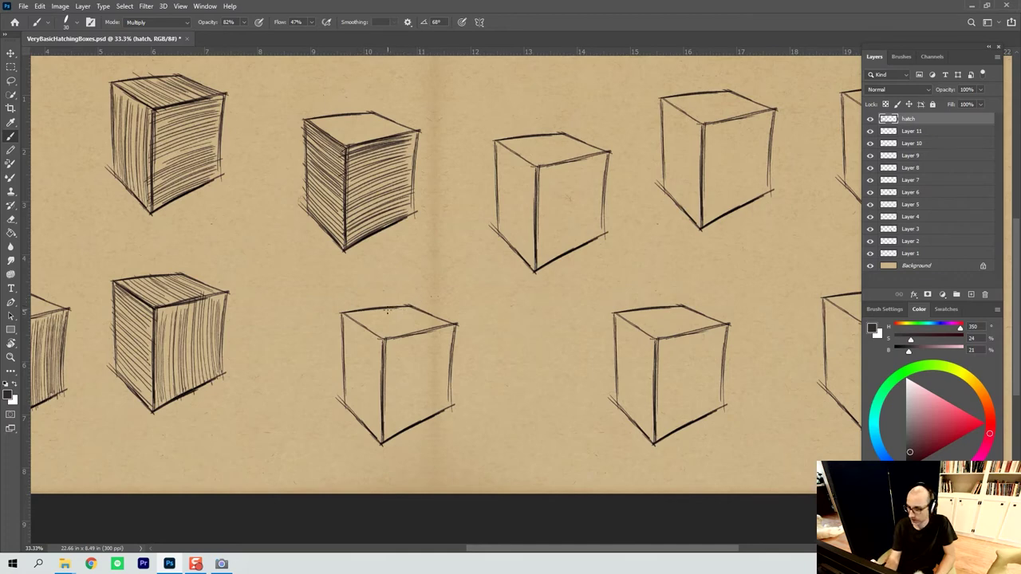
{"action": "left_click_drag", "start_coordinate": [373, 312], "coordinate": [433, 321]}
{"action": "left_click_drag", "start_coordinate": [353, 321], "coordinate": [451, 324]}
{"action": "mouse_move", "coordinate": [364, 323]}
{"action": "left_mouse_down"}
{"action": "mouse_move", "coordinate": [431, 327]}
{"action": "mouse_move", "coordinate": [410, 337]}
{"action": "mouse_move", "coordinate": [423, 322]}
{"action": "mouse_move", "coordinate": [450, 325]}
{"action": "mouse_move", "coordinate": [385, 318]}
{"action": "left_mouse_up"}
{"action": "left_click_drag", "start_coordinate": [343, 312], "coordinate": [378, 316]}
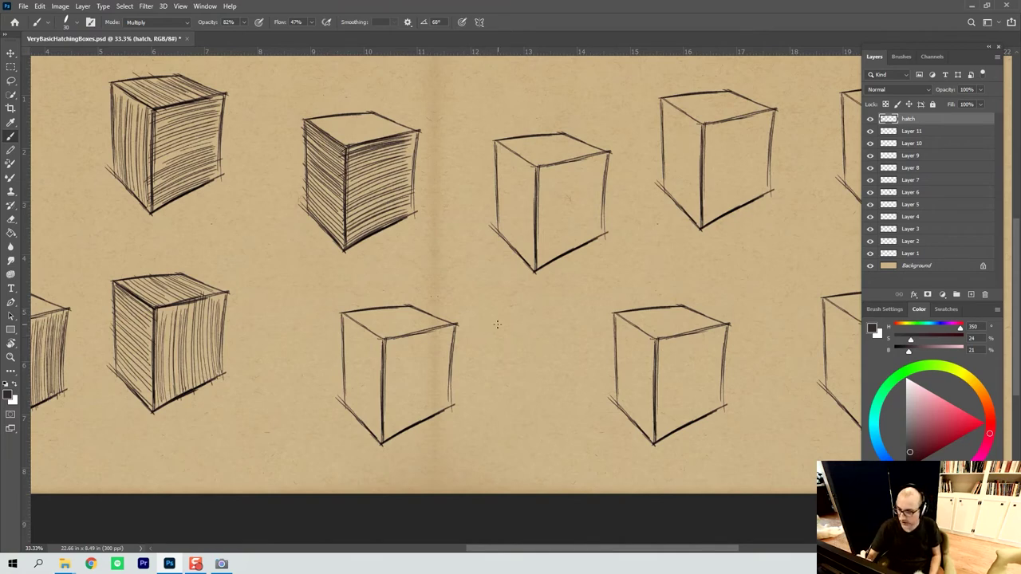
Draw a small arrow pointing at the third box in the lower row, and hatch its left face with vertical strokes
{"action": "mouse_move", "coordinate": [494, 325]}
{"action": "left_mouse_down"}
{"action": "mouse_move", "coordinate": [473, 336]}
{"action": "mouse_move", "coordinate": [488, 335]}
{"action": "left_mouse_up"}
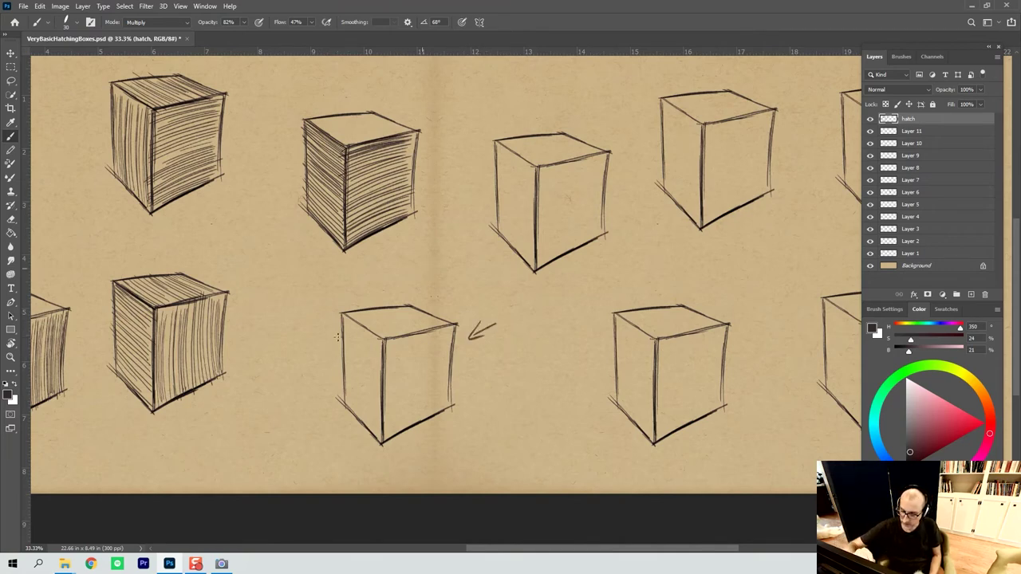
{"action": "mouse_move", "coordinate": [347, 332]}
{"action": "left_mouse_down"}
{"action": "mouse_move", "coordinate": [346, 408]}
{"action": "mouse_move", "coordinate": [378, 449]}
{"action": "left_mouse_up"}
{"action": "left_click_drag", "start_coordinate": [374, 344], "coordinate": [375, 396]}
{"action": "left_click_drag", "start_coordinate": [376, 342], "coordinate": [382, 445]}
{"action": "left_click_drag", "start_coordinate": [380, 344], "coordinate": [382, 441]}
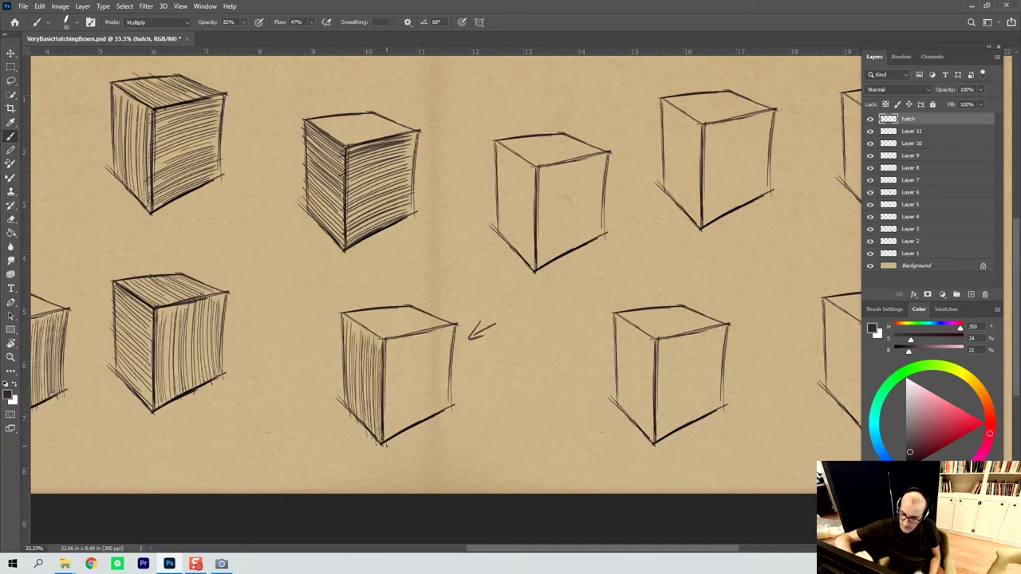
Hatch the right face of the third lower box with evenly spaced vertical strokes from the front edge to the far edge
{"action": "left_click_drag", "start_coordinate": [385, 376], "coordinate": [387, 441]}
{"action": "left_click_drag", "start_coordinate": [384, 335], "coordinate": [391, 440]}
{"action": "mouse_move", "coordinate": [390, 342]}
{"action": "left_mouse_down"}
{"action": "mouse_move", "coordinate": [392, 438]}
{"action": "mouse_move", "coordinate": [393, 424]}
{"action": "left_mouse_up"}
{"action": "mouse_move", "coordinate": [397, 342]}
{"action": "left_mouse_down"}
{"action": "mouse_move", "coordinate": [399, 436]}
{"action": "mouse_move", "coordinate": [400, 422]}
{"action": "left_mouse_up"}
{"action": "left_click_drag", "start_coordinate": [402, 378], "coordinate": [405, 431]}
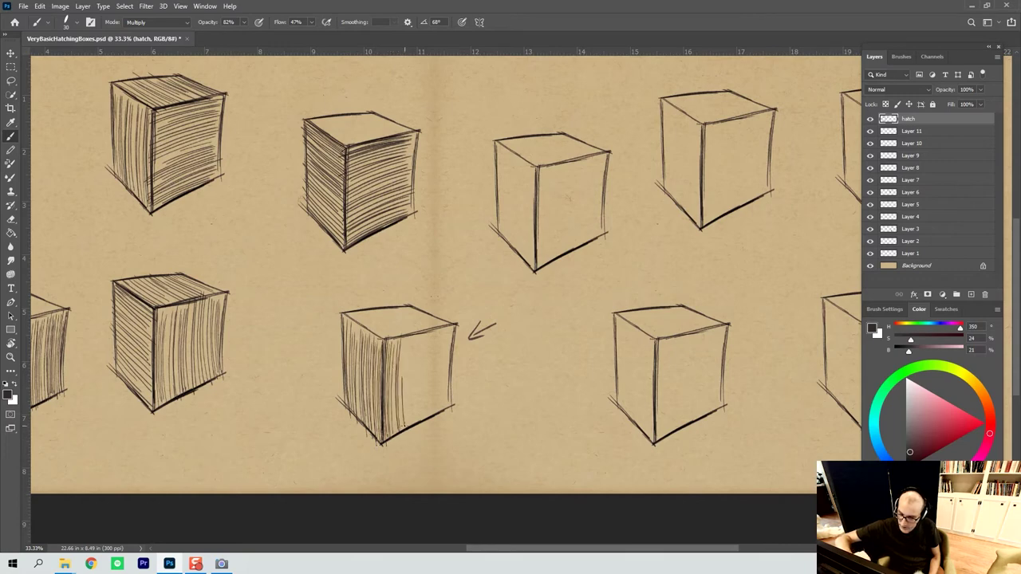
{"action": "left_click_drag", "start_coordinate": [402, 343], "coordinate": [404, 428]}
{"action": "left_click_drag", "start_coordinate": [405, 342], "coordinate": [410, 425]}
{"action": "left_click_drag", "start_coordinate": [410, 336], "coordinate": [418, 421]}
{"action": "left_click_drag", "start_coordinate": [418, 331], "coordinate": [422, 420]}
{"action": "left_click_drag", "start_coordinate": [423, 333], "coordinate": [429, 415]}
{"action": "left_click_drag", "start_coordinate": [427, 335], "coordinate": [437, 415]}
{"action": "left_click_drag", "start_coordinate": [436, 336], "coordinate": [440, 416]}
{"action": "left_click_drag", "start_coordinate": [440, 327], "coordinate": [444, 416]}
{"action": "left_click_drag", "start_coordinate": [442, 334], "coordinate": [449, 415]}
{"action": "left_click_drag", "start_coordinate": [447, 333], "coordinate": [452, 406]}
{"action": "left_click_drag", "start_coordinate": [452, 381], "coordinate": [454, 402]}
{"action": "left_click_drag", "start_coordinate": [449, 353], "coordinate": [452, 385]}
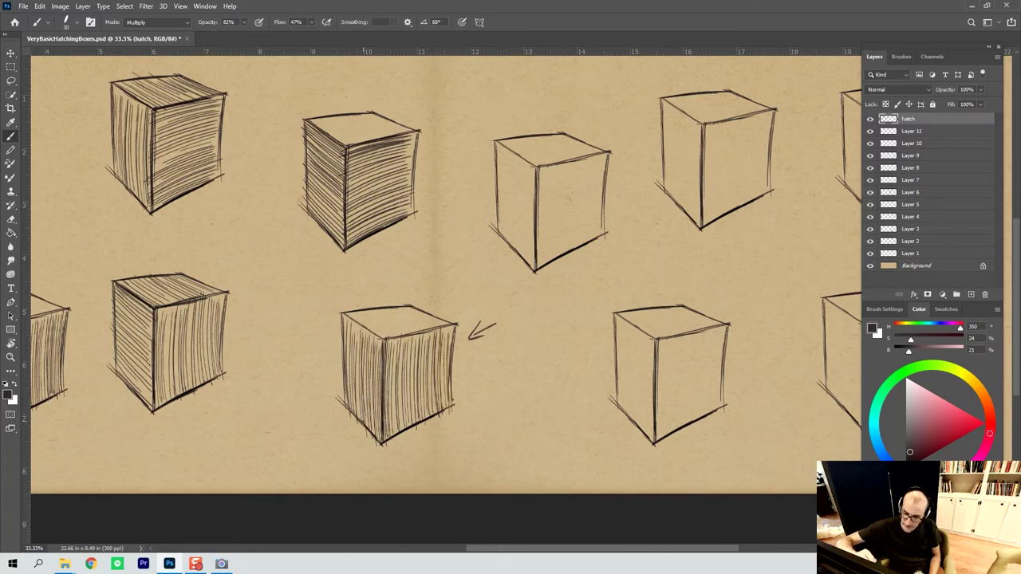
Cross-hatch the left face of the third lower box with strokes following its receding edges
{"action": "left_click_drag", "start_coordinate": [350, 407], "coordinate": [381, 439]}
{"action": "left_click_drag", "start_coordinate": [346, 396], "coordinate": [381, 430]}
{"action": "left_click_drag", "start_coordinate": [346, 387], "coordinate": [379, 418]}
{"action": "mouse_move", "coordinate": [349, 381]}
{"action": "left_mouse_down"}
{"action": "mouse_move", "coordinate": [380, 414]}
{"action": "mouse_move", "coordinate": [351, 413]}
{"action": "left_mouse_up"}
{"action": "left_click_drag", "start_coordinate": [375, 371], "coordinate": [380, 408]}
{"action": "mouse_move", "coordinate": [351, 356]}
{"action": "left_mouse_down"}
{"action": "mouse_move", "coordinate": [354, 391]}
{"action": "mouse_move", "coordinate": [372, 375]}
{"action": "mouse_move", "coordinate": [351, 375]}
{"action": "mouse_move", "coordinate": [379, 368]}
{"action": "left_mouse_up"}
{"action": "left_click_drag", "start_coordinate": [350, 340], "coordinate": [376, 362]}
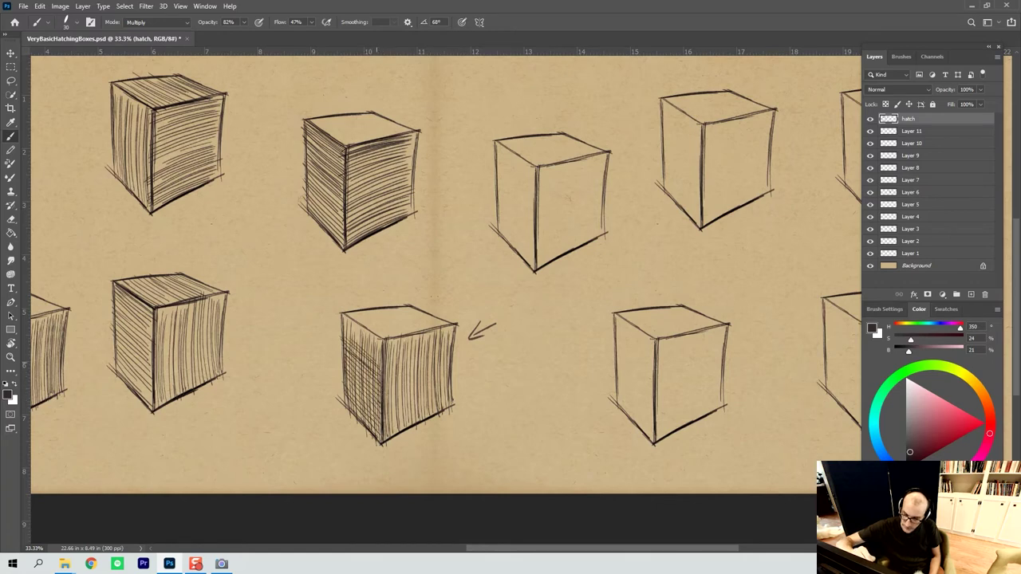
{"action": "left_click_drag", "start_coordinate": [340, 329], "coordinate": [381, 345]}
{"action": "mouse_move", "coordinate": [341, 330]}
{"action": "left_mouse_down"}
{"action": "mouse_move", "coordinate": [382, 351]}
{"action": "mouse_move", "coordinate": [383, 340]}
{"action": "left_mouse_up"}
{"action": "left_click_drag", "start_coordinate": [345, 326], "coordinate": [380, 338]}
Deepen the cross-hatching on the left face of the third lower box with further vertical and slanted strokes
{"action": "mouse_move", "coordinate": [362, 329]}
{"action": "left_mouse_down"}
{"action": "mouse_move", "coordinate": [384, 341]}
{"action": "mouse_move", "coordinate": [346, 332]}
{"action": "mouse_move", "coordinate": [376, 438]}
{"action": "left_mouse_up"}
{"action": "left_click_drag", "start_coordinate": [375, 345], "coordinate": [373, 431]}
{"action": "mouse_move", "coordinate": [370, 343]}
{"action": "left_mouse_down"}
{"action": "mouse_move", "coordinate": [366, 422]}
{"action": "mouse_move", "coordinate": [357, 417]}
{"action": "left_mouse_up"}
{"action": "left_click_drag", "start_coordinate": [355, 333], "coordinate": [348, 408]}
{"action": "mouse_move", "coordinate": [351, 353]}
{"action": "left_mouse_down"}
{"action": "mouse_move", "coordinate": [348, 408]}
{"action": "mouse_move", "coordinate": [357, 408]}
{"action": "left_mouse_up"}
{"action": "left_click_drag", "start_coordinate": [380, 428], "coordinate": [348, 391]}
{"action": "left_click_drag", "start_coordinate": [369, 407], "coordinate": [343, 375]}
{"action": "mouse_move", "coordinate": [367, 394]}
{"action": "left_mouse_down"}
{"action": "mouse_move", "coordinate": [346, 375]}
{"action": "mouse_move", "coordinate": [348, 402]}
{"action": "left_mouse_up"}
{"action": "left_click_drag", "start_coordinate": [376, 372], "coordinate": [344, 395]}
{"action": "left_click_drag", "start_coordinate": [377, 358], "coordinate": [348, 383]}
{"action": "left_click_drag", "start_coordinate": [380, 353], "coordinate": [344, 383]}
{"action": "mouse_move", "coordinate": [380, 338]}
{"action": "left_mouse_down"}
{"action": "mouse_move", "coordinate": [340, 375]}
{"action": "mouse_move", "coordinate": [345, 360]}
{"action": "left_mouse_up"}
{"action": "left_click_drag", "start_coordinate": [383, 334], "coordinate": [345, 362]}
{"action": "mouse_move", "coordinate": [383, 334]}
{"action": "left_mouse_down"}
{"action": "mouse_move", "coordinate": [354, 358]}
{"action": "mouse_move", "coordinate": [343, 352]}
{"action": "left_mouse_up"}
{"action": "mouse_move", "coordinate": [381, 326]}
{"action": "left_mouse_down"}
{"action": "mouse_move", "coordinate": [348, 348]}
{"action": "mouse_move", "coordinate": [357, 350]}
{"action": "left_mouse_up"}
{"action": "mouse_move", "coordinate": [386, 321]}
{"action": "left_mouse_down"}
{"action": "mouse_move", "coordinate": [350, 349]}
{"action": "mouse_move", "coordinate": [349, 340]}
{"action": "left_mouse_up"}
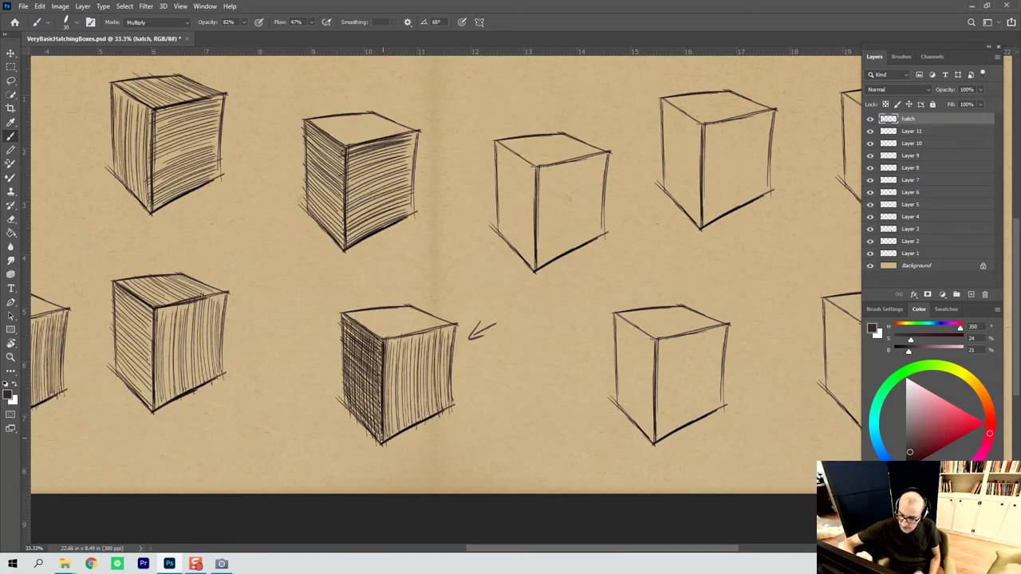
Darken the outer vertical, bottom and top edges of the left face on the third lower box
{"action": "left_click_drag", "start_coordinate": [341, 316], "coordinate": [346, 400]}
{"action": "left_click_drag", "start_coordinate": [343, 342], "coordinate": [342, 407]}
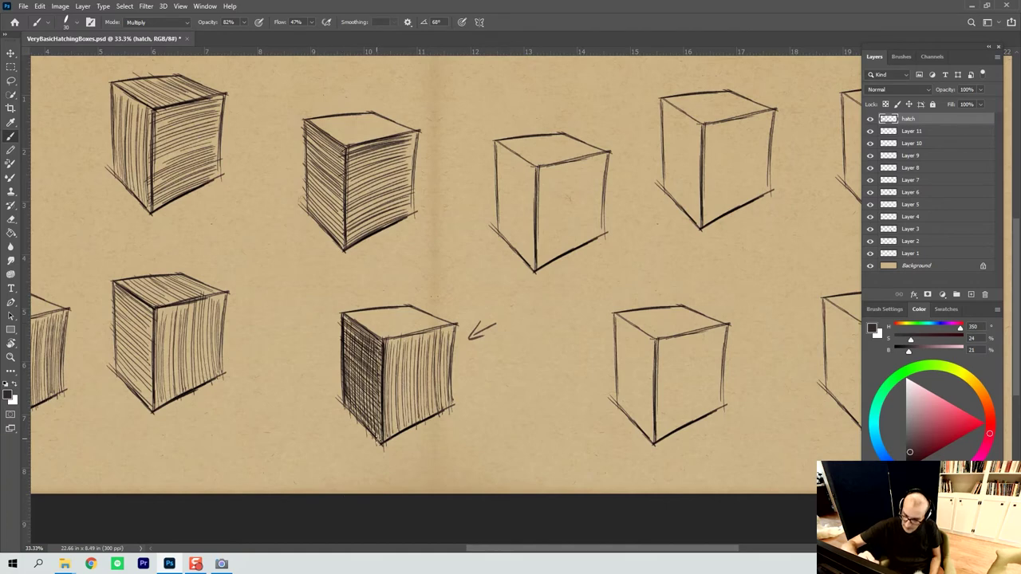
{"action": "left_click_drag", "start_coordinate": [354, 417], "coordinate": [376, 442]}
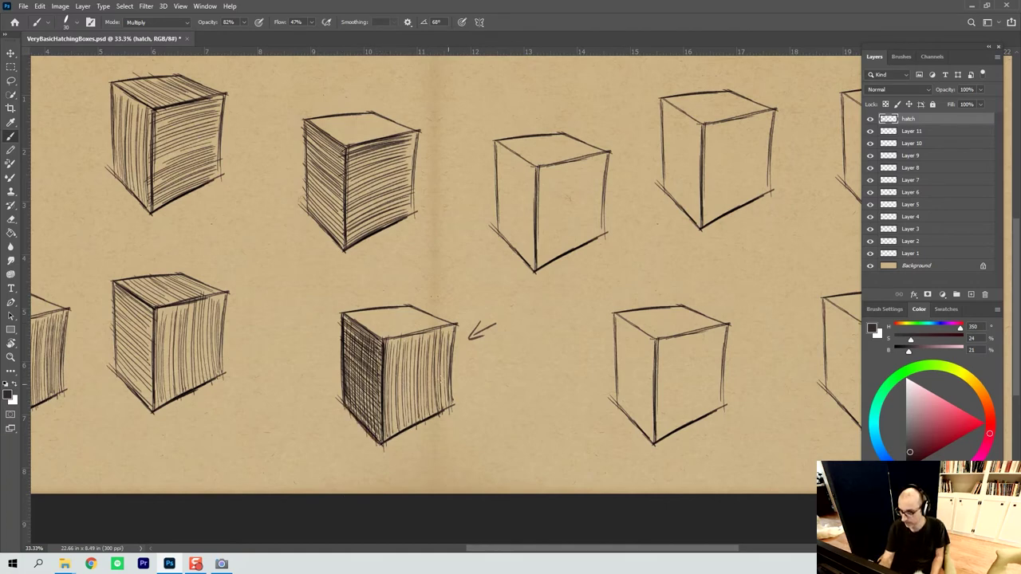
{"action": "mouse_move", "coordinate": [378, 337]}
{"action": "left_mouse_down"}
{"action": "mouse_move", "coordinate": [362, 326]}
{"action": "mouse_move", "coordinate": [380, 338]}
{"action": "left_mouse_up"}
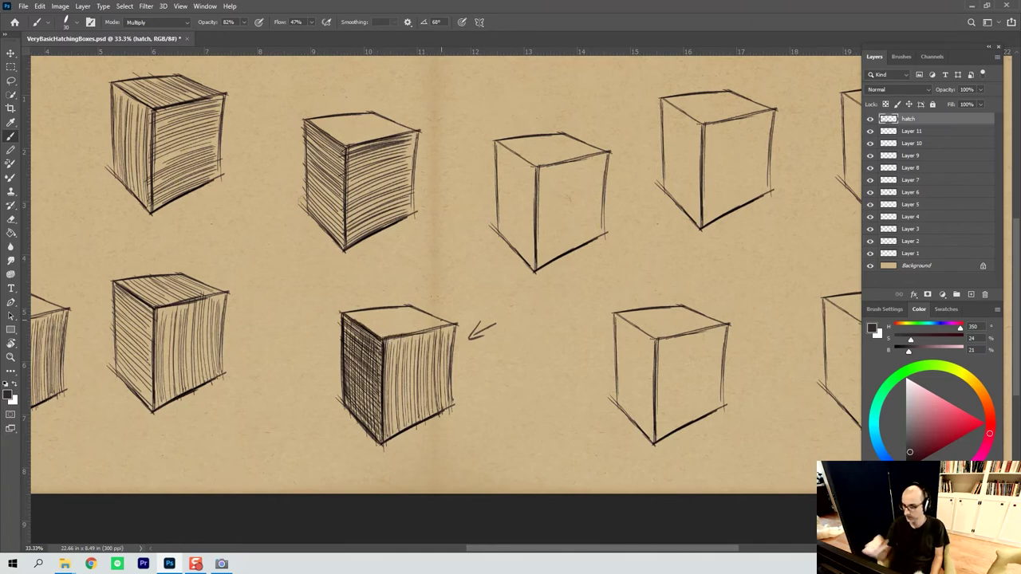
Hatch the left face of the fourth box in the upper row with vertical strokes
{"action": "left_click_drag", "start_coordinate": [497, 411], "coordinate": [359, 484]}
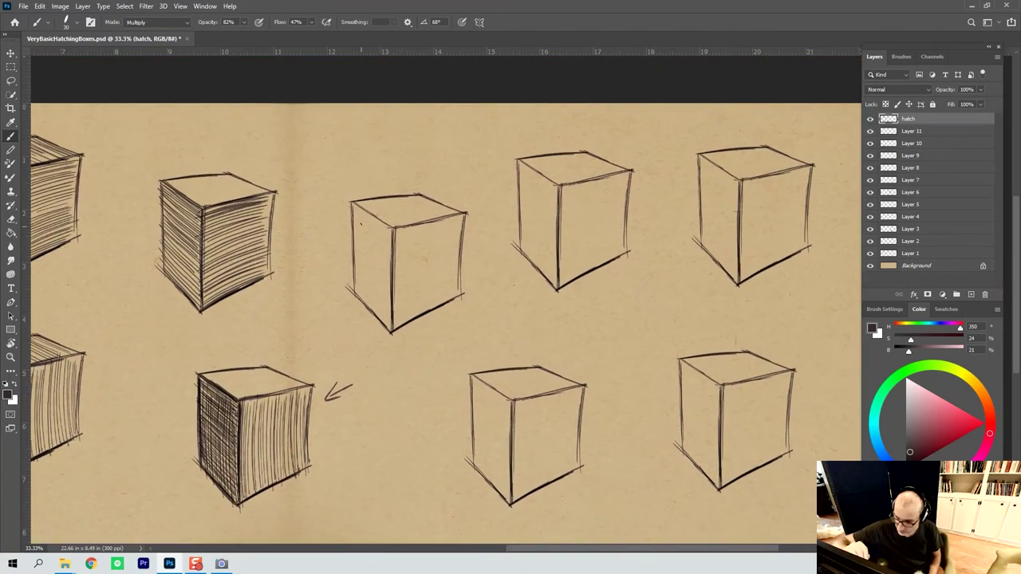
{"action": "mouse_move", "coordinate": [356, 225]}
{"action": "left_mouse_down"}
{"action": "mouse_move", "coordinate": [359, 303]}
{"action": "mouse_move", "coordinate": [374, 311]}
{"action": "left_mouse_up"}
{"action": "left_click_drag", "start_coordinate": [372, 228], "coordinate": [377, 314]}
{"action": "left_click_drag", "start_coordinate": [377, 228], "coordinate": [384, 323]}
{"action": "left_click_drag", "start_coordinate": [383, 226], "coordinate": [388, 327]}
{"action": "left_click_drag", "start_coordinate": [390, 267], "coordinate": [390, 312]}
{"action": "left_click_drag", "start_coordinate": [390, 239], "coordinate": [390, 267]}
{"action": "left_click_drag", "start_coordinate": [385, 217], "coordinate": [379, 309]}
{"action": "left_click_drag", "start_coordinate": [368, 222], "coordinate": [372, 308]}
{"action": "left_click_drag", "start_coordinate": [355, 264], "coordinate": [359, 303]}
Cross-hatch the left face of the fourth upper box with strokes along its receding edges
{"action": "mouse_move", "coordinate": [352, 214]}
{"action": "left_mouse_down"}
{"action": "mouse_move", "coordinate": [357, 294]}
{"action": "mouse_move", "coordinate": [392, 328]}
{"action": "left_mouse_up"}
{"action": "mouse_move", "coordinate": [356, 287]}
{"action": "left_mouse_down"}
{"action": "mouse_move", "coordinate": [391, 324]}
{"action": "mouse_move", "coordinate": [388, 316]}
{"action": "left_mouse_up"}
{"action": "left_click_drag", "start_coordinate": [366, 288], "coordinate": [391, 308]}
{"action": "mouse_move", "coordinate": [355, 261]}
{"action": "left_mouse_down"}
{"action": "mouse_move", "coordinate": [391, 295]}
{"action": "mouse_move", "coordinate": [386, 279]}
{"action": "left_mouse_up"}
{"action": "left_click_drag", "start_coordinate": [356, 247], "coordinate": [392, 279]}
{"action": "mouse_move", "coordinate": [356, 241]}
{"action": "left_mouse_down"}
{"action": "mouse_move", "coordinate": [390, 276]}
{"action": "mouse_move", "coordinate": [387, 205]}
{"action": "left_mouse_up"}
{"action": "left_click_drag", "start_coordinate": [377, 239], "coordinate": [399, 220]}
{"action": "left_click_drag", "start_coordinate": [386, 283], "coordinate": [387, 305]}
{"action": "left_click_drag", "start_coordinate": [382, 255], "coordinate": [388, 315]}
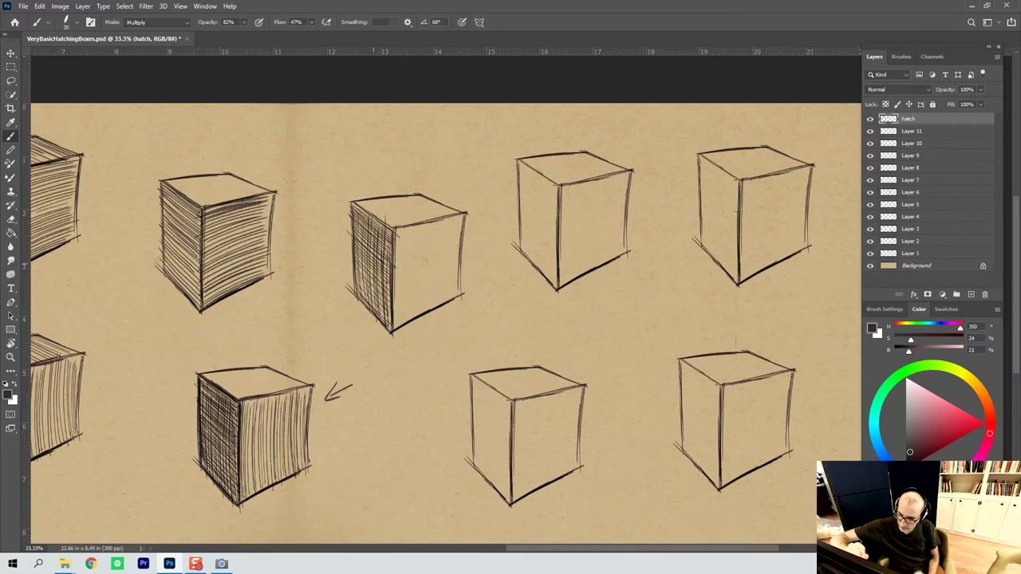
Add a second layer of vertical strokes over the left face of the fourth upper box
{"action": "left_click_drag", "start_coordinate": [374, 265], "coordinate": [377, 310]}
{"action": "mouse_move", "coordinate": [369, 248]}
{"action": "left_mouse_down"}
{"action": "mouse_move", "coordinate": [372, 310]}
{"action": "mouse_move", "coordinate": [368, 289]}
{"action": "left_mouse_up"}
{"action": "left_click_drag", "start_coordinate": [361, 228], "coordinate": [362, 294]}
{"action": "mouse_move", "coordinate": [356, 230]}
{"action": "left_mouse_down"}
{"action": "mouse_move", "coordinate": [359, 290]}
{"action": "mouse_move", "coordinate": [384, 317]}
{"action": "left_mouse_up"}
{"action": "left_click_drag", "start_coordinate": [382, 272], "coordinate": [386, 324]}
{"action": "left_click_drag", "start_coordinate": [384, 257], "coordinate": [389, 308]}
{"action": "left_click_drag", "start_coordinate": [387, 257], "coordinate": [393, 314]}
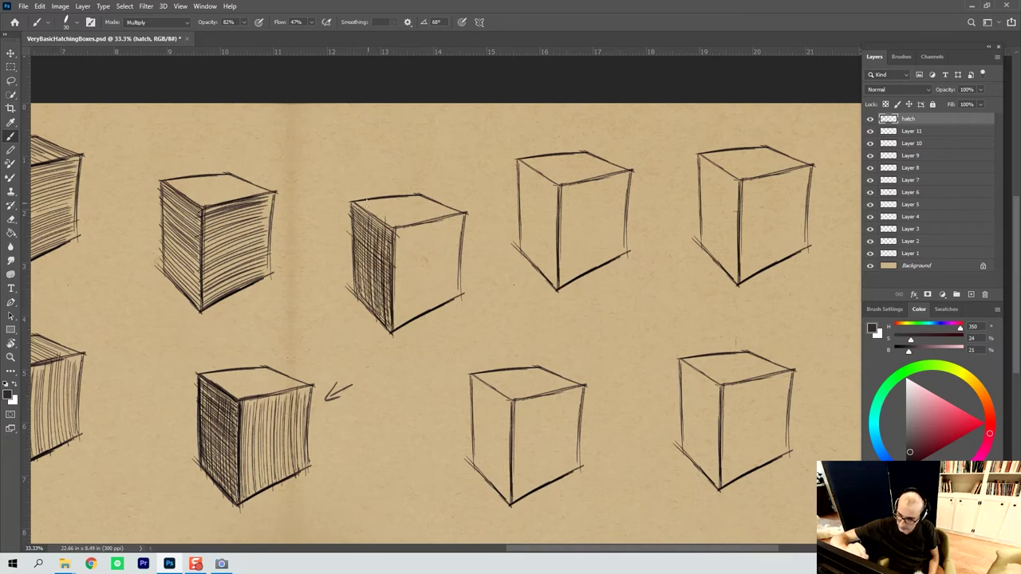
Add another layer of receding strokes to the left face of the fourth upper box, and draw a small arrow below the box
{"action": "left_click_drag", "start_coordinate": [383, 232], "coordinate": [392, 238]}
{"action": "mouse_move", "coordinate": [356, 208]}
{"action": "left_mouse_down"}
{"action": "mouse_move", "coordinate": [394, 241]}
{"action": "mouse_move", "coordinate": [383, 233]}
{"action": "left_mouse_up"}
{"action": "left_click_drag", "start_coordinate": [360, 219], "coordinate": [394, 249]}
{"action": "left_click_drag", "start_coordinate": [367, 232], "coordinate": [394, 255]}
{"action": "left_click_drag", "start_coordinate": [356, 225], "coordinate": [393, 258]}
{"action": "left_click_drag", "start_coordinate": [383, 256], "coordinate": [396, 268]}
{"action": "left_click_drag", "start_coordinate": [357, 233], "coordinate": [391, 277]}
{"action": "left_click_drag", "start_coordinate": [359, 249], "coordinate": [393, 281]}
{"action": "left_click_drag", "start_coordinate": [359, 255], "coordinate": [392, 296]}
{"action": "left_click_drag", "start_coordinate": [361, 270], "coordinate": [383, 295]}
{"action": "left_click_drag", "start_coordinate": [356, 271], "coordinate": [388, 312]}
{"action": "mouse_move", "coordinate": [372, 303]}
{"action": "left_mouse_down"}
{"action": "mouse_move", "coordinate": [392, 327]}
{"action": "mouse_move", "coordinate": [378, 316]}
{"action": "left_mouse_up"}
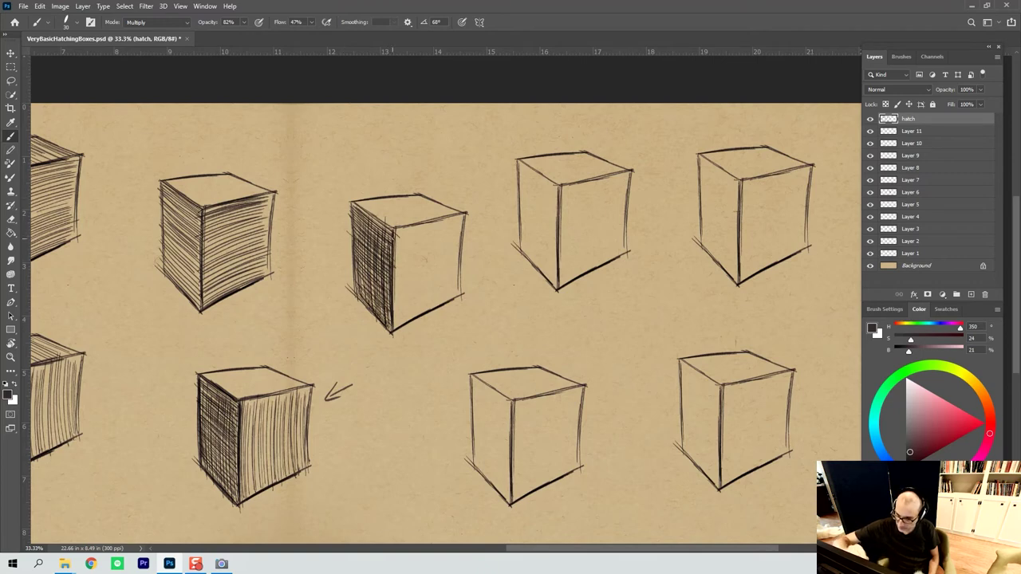
{"action": "left_click_drag", "start_coordinate": [359, 206], "coordinate": [393, 233]}
{"action": "left_click_drag", "start_coordinate": [362, 210], "coordinate": [391, 230]}
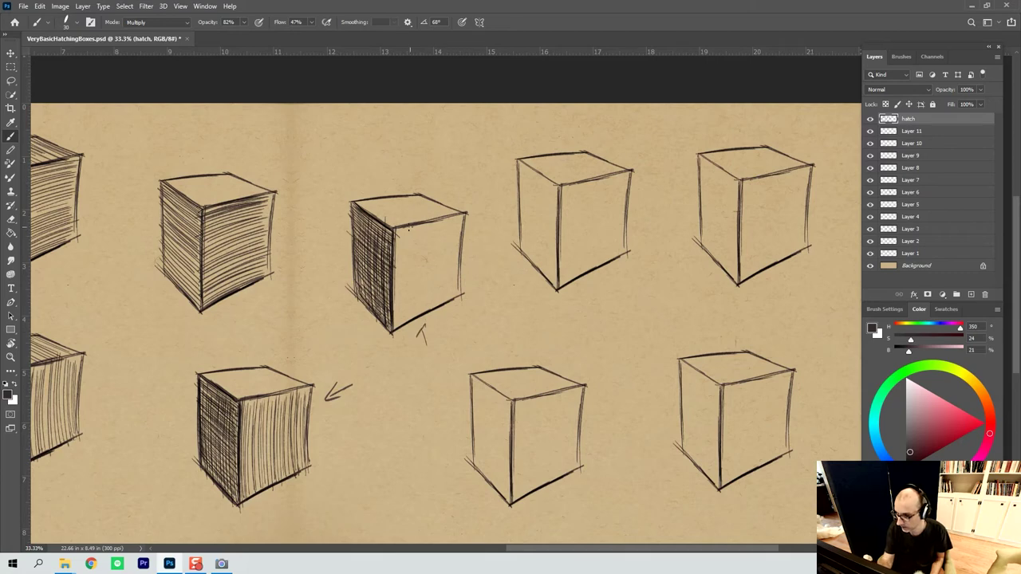
Hatch the right face of the fourth upper box with strokes following its receding edges
{"action": "left_click_drag", "start_coordinate": [394, 233], "coordinate": [460, 225]}
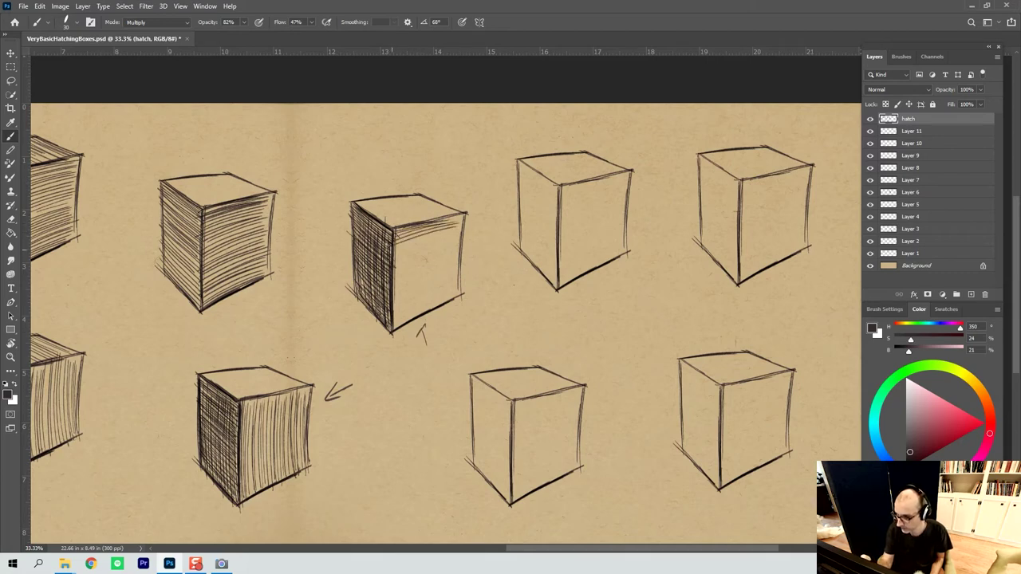
{"action": "mouse_move", "coordinate": [387, 251]}
{"action": "left_mouse_down"}
{"action": "mouse_move", "coordinate": [458, 232]}
{"action": "mouse_move", "coordinate": [456, 245]}
{"action": "left_mouse_up"}
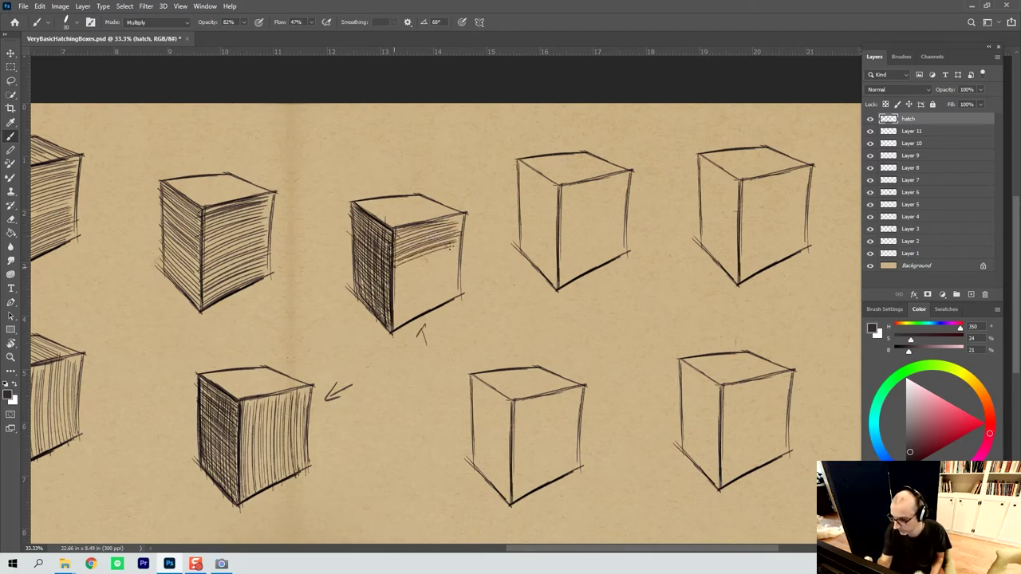
{"action": "mouse_move", "coordinate": [396, 268]}
{"action": "left_mouse_down"}
{"action": "mouse_move", "coordinate": [452, 253]}
{"action": "mouse_move", "coordinate": [461, 262]}
{"action": "left_mouse_up"}
{"action": "mouse_move", "coordinate": [390, 291]}
{"action": "left_mouse_down"}
{"action": "mouse_move", "coordinate": [453, 268]}
{"action": "mouse_move", "coordinate": [458, 284]}
{"action": "left_mouse_up"}
{"action": "mouse_move", "coordinate": [393, 311]}
{"action": "left_mouse_down"}
{"action": "mouse_move", "coordinate": [462, 292]}
{"action": "mouse_move", "coordinate": [421, 308]}
{"action": "mouse_move", "coordinate": [442, 297]}
{"action": "left_mouse_up"}
{"action": "left_click_drag", "start_coordinate": [395, 319], "coordinate": [451, 292]}
Hatch the left face of the fourth box in the lower row with vertical strokes
{"action": "left_click_drag", "start_coordinate": [609, 438], "coordinate": [488, 406]}
{"action": "left_click_drag", "start_coordinate": [525, 447], "coordinate": [502, 416]}
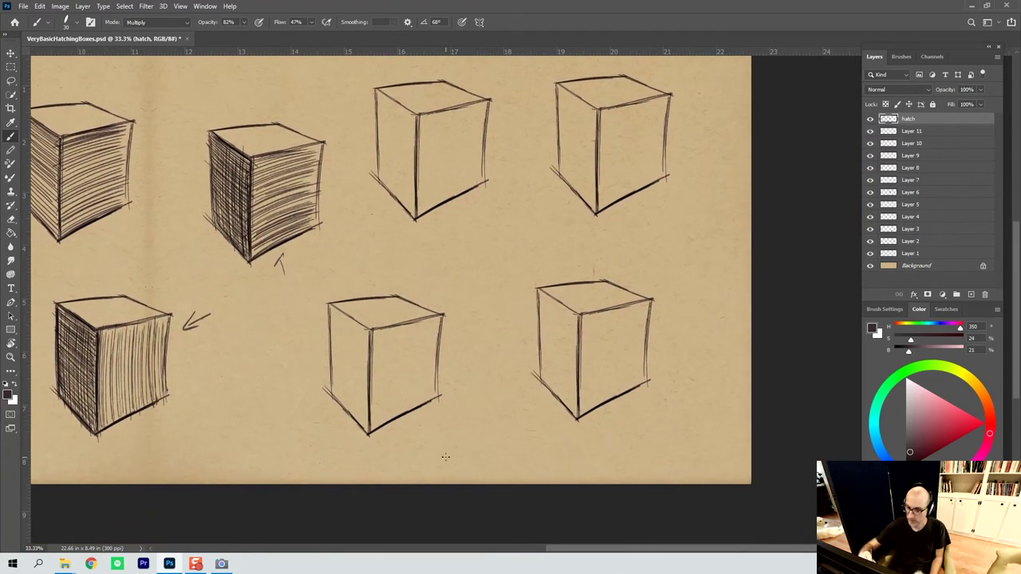
{"action": "left_click_drag", "start_coordinate": [335, 400], "coordinate": [334, 324]}
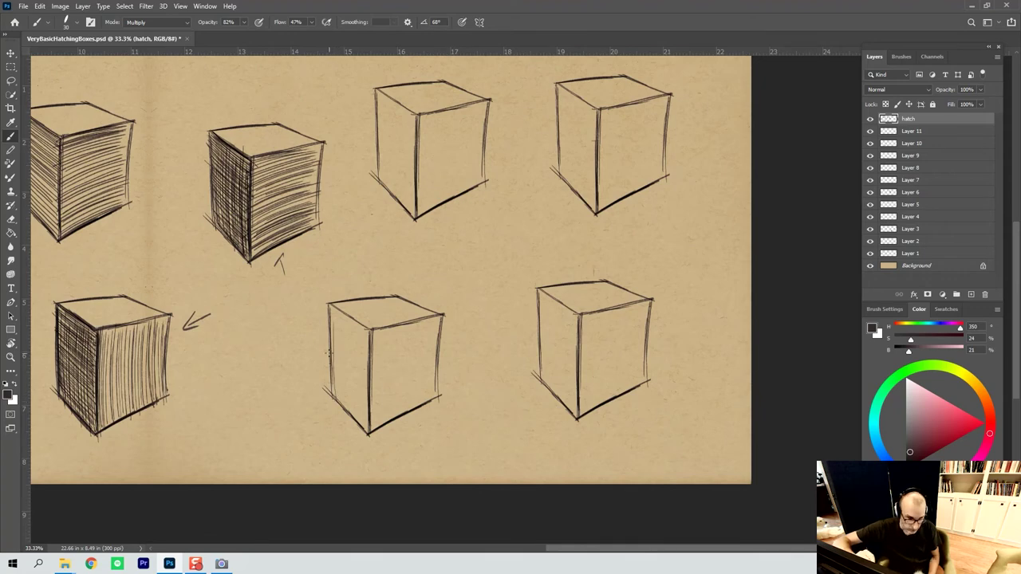
{"action": "mouse_move", "coordinate": [337, 401]}
{"action": "left_mouse_down"}
{"action": "mouse_move", "coordinate": [336, 309]}
{"action": "mouse_move", "coordinate": [342, 322]}
{"action": "left_mouse_up"}
{"action": "mouse_move", "coordinate": [350, 417]}
{"action": "left_mouse_down"}
{"action": "mouse_move", "coordinate": [349, 321]}
{"action": "mouse_move", "coordinate": [364, 334]}
{"action": "left_mouse_up"}
{"action": "left_click_drag", "start_coordinate": [369, 433], "coordinate": [370, 383]}
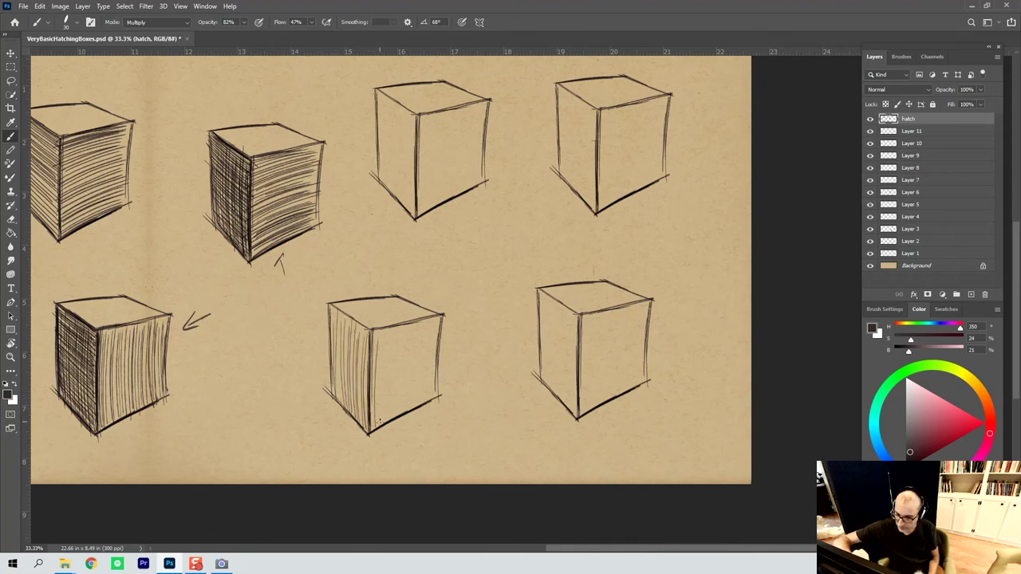
Hatch the right face of the fourth lower box with vertical strokes across its full width
{"action": "left_click_drag", "start_coordinate": [379, 333], "coordinate": [379, 423]}
{"action": "left_click_drag", "start_coordinate": [385, 324], "coordinate": [388, 421]}
{"action": "mouse_move", "coordinate": [391, 330]}
{"action": "left_mouse_down"}
{"action": "mouse_move", "coordinate": [389, 390]}
{"action": "mouse_move", "coordinate": [393, 377]}
{"action": "mouse_move", "coordinate": [395, 416]}
{"action": "left_mouse_up"}
{"action": "left_click_drag", "start_coordinate": [397, 317], "coordinate": [403, 415]}
{"action": "left_click_drag", "start_coordinate": [404, 327], "coordinate": [409, 412]}
{"action": "left_click_drag", "start_coordinate": [410, 329], "coordinate": [414, 414]}
{"action": "left_click_drag", "start_coordinate": [415, 319], "coordinate": [417, 410]}
{"action": "left_click_drag", "start_coordinate": [419, 319], "coordinate": [422, 400]}
{"action": "left_click_drag", "start_coordinate": [425, 316], "coordinate": [428, 402]}
{"action": "left_click_drag", "start_coordinate": [430, 329], "coordinate": [433, 403]}
{"action": "left_click_drag", "start_coordinate": [436, 322], "coordinate": [437, 406]}
{"action": "left_click_drag", "start_coordinate": [438, 357], "coordinate": [438, 401]}
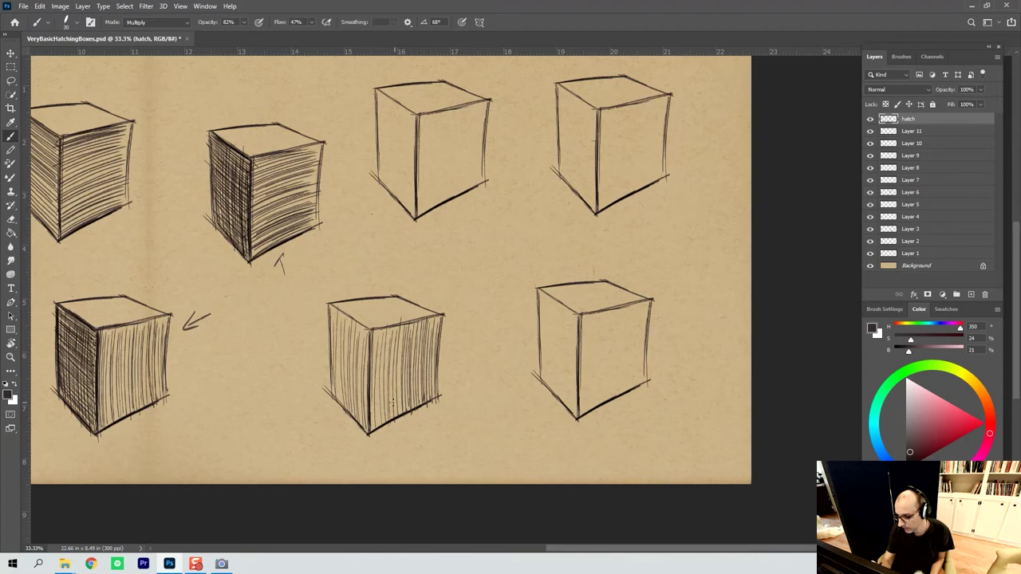
Cross-hatch the right face of the fourth lower box from bottom to top with strokes along its receding edges
{"action": "left_click_drag", "start_coordinate": [374, 424], "coordinate": [416, 405]}
{"action": "left_click_drag", "start_coordinate": [375, 425], "coordinate": [423, 397]}
{"action": "mouse_move", "coordinate": [372, 420]}
{"action": "left_mouse_down"}
{"action": "mouse_move", "coordinate": [435, 392]}
{"action": "mouse_move", "coordinate": [422, 397]}
{"action": "left_mouse_up"}
{"action": "left_click_drag", "start_coordinate": [376, 414], "coordinate": [432, 385]}
{"action": "left_click_drag", "start_coordinate": [370, 405], "coordinate": [432, 375]}
{"action": "left_click_drag", "start_coordinate": [370, 396], "coordinate": [432, 369]}
{"action": "left_click_drag", "start_coordinate": [371, 388], "coordinate": [439, 357]}
{"action": "left_click_drag", "start_coordinate": [377, 380], "coordinate": [431, 356]}
{"action": "left_click_drag", "start_coordinate": [372, 373], "coordinate": [430, 351]}
{"action": "left_click_drag", "start_coordinate": [375, 365], "coordinate": [439, 341]}
{"action": "left_click_drag", "start_coordinate": [373, 359], "coordinate": [433, 338]}
{"action": "left_click_drag", "start_coordinate": [371, 352], "coordinate": [435, 331]}
{"action": "left_click_drag", "start_coordinate": [374, 348], "coordinate": [435, 328]}
{"action": "left_click_drag", "start_coordinate": [370, 339], "coordinate": [439, 320]}
{"action": "left_click_drag", "start_coordinate": [374, 335], "coordinate": [431, 319]}
Darken the right face of the fourth lower box with an extra pass of strokes along its receding edges
{"action": "left_click_drag", "start_coordinate": [387, 337], "coordinate": [424, 334]}
{"action": "left_click_drag", "start_coordinate": [377, 354], "coordinate": [427, 344]}
{"action": "mouse_move", "coordinate": [371, 377]}
{"action": "left_mouse_down"}
{"action": "mouse_move", "coordinate": [421, 351]}
{"action": "mouse_move", "coordinate": [421, 364]}
{"action": "left_mouse_up"}
{"action": "left_click_drag", "start_coordinate": [370, 385], "coordinate": [425, 372]}
{"action": "left_click_drag", "start_coordinate": [374, 401], "coordinate": [427, 380]}
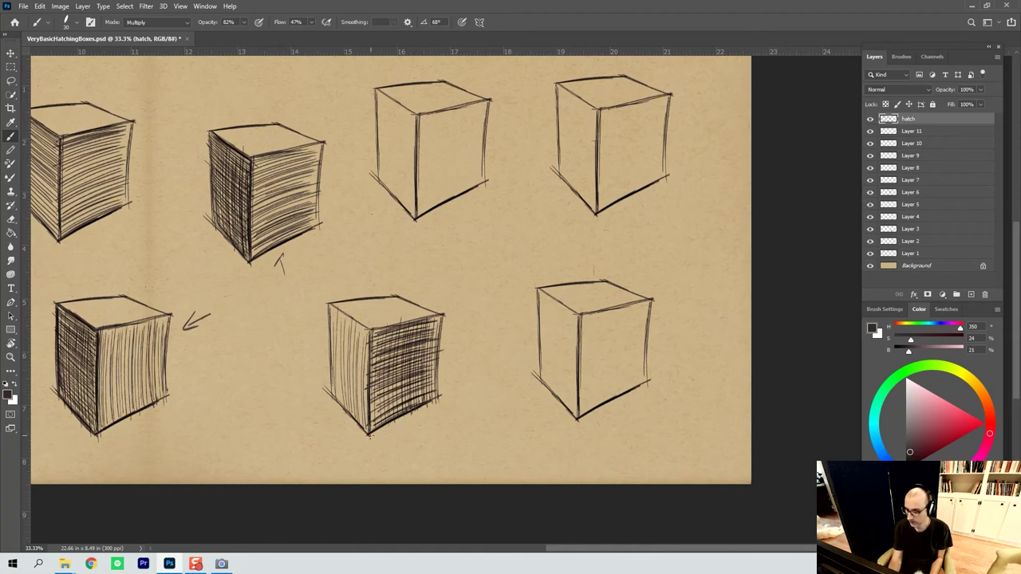
Hatch a cast shadow on the ground to the right of the fourth lower box with long, near-horizontal strokes
{"action": "left_click_drag", "start_coordinate": [378, 438], "coordinate": [476, 449]}
{"action": "left_click_drag", "start_coordinate": [423, 385], "coordinate": [479, 392]}
{"action": "mouse_move", "coordinate": [439, 386]}
{"action": "left_mouse_down"}
{"action": "mouse_move", "coordinate": [538, 426]}
{"action": "mouse_move", "coordinate": [477, 442]}
{"action": "left_mouse_up"}
{"action": "left_click_drag", "start_coordinate": [555, 429], "coordinate": [498, 442]}
{"action": "left_click_drag", "start_coordinate": [519, 437], "coordinate": [470, 447]}
{"action": "left_click_drag", "start_coordinate": [530, 436], "coordinate": [458, 450]}
{"action": "left_click_drag", "start_coordinate": [547, 434], "coordinate": [488, 442]}
{"action": "mouse_move", "coordinate": [388, 434]}
{"action": "left_mouse_down"}
{"action": "mouse_move", "coordinate": [452, 428]}
{"action": "mouse_move", "coordinate": [483, 442]}
{"action": "mouse_move", "coordinate": [466, 437]}
{"action": "left_mouse_up"}
{"action": "left_click_drag", "start_coordinate": [388, 433], "coordinate": [472, 429]}
{"action": "left_click_drag", "start_coordinate": [382, 428], "coordinate": [479, 422]}
{"action": "left_click_drag", "start_coordinate": [391, 423], "coordinate": [481, 417]}
{"action": "left_click_drag", "start_coordinate": [395, 416], "coordinate": [487, 410]}
{"action": "left_click_drag", "start_coordinate": [427, 410], "coordinate": [495, 401]}
{"action": "left_click_drag", "start_coordinate": [429, 407], "coordinate": [487, 396]}
{"action": "left_click_drag", "start_coordinate": [441, 399], "coordinate": [474, 389]}
Fill the fourth lower box's cast shadow out to its far tip with a second pass of overlapping strokes
{"action": "mouse_move", "coordinate": [438, 393]}
{"action": "left_mouse_down"}
{"action": "mouse_move", "coordinate": [468, 388]}
{"action": "mouse_move", "coordinate": [507, 402]}
{"action": "left_mouse_up"}
{"action": "left_click_drag", "start_coordinate": [455, 413], "coordinate": [522, 411]}
{"action": "left_click_drag", "start_coordinate": [457, 424], "coordinate": [531, 422]}
{"action": "left_click_drag", "start_coordinate": [449, 433], "coordinate": [533, 427]}
{"action": "mouse_move", "coordinate": [447, 439]}
{"action": "left_mouse_down"}
{"action": "mouse_move", "coordinate": [523, 431]}
{"action": "mouse_move", "coordinate": [506, 434]}
{"action": "left_mouse_up"}
{"action": "mouse_move", "coordinate": [438, 443]}
{"action": "left_mouse_down"}
{"action": "mouse_move", "coordinate": [501, 436]}
{"action": "mouse_move", "coordinate": [492, 437]}
{"action": "left_mouse_up"}
{"action": "mouse_move", "coordinate": [438, 448]}
{"action": "left_mouse_down"}
{"action": "mouse_move", "coordinate": [492, 441]}
{"action": "mouse_move", "coordinate": [480, 441]}
{"action": "left_mouse_up"}
{"action": "mouse_move", "coordinate": [410, 441]}
{"action": "left_mouse_down"}
{"action": "mouse_move", "coordinate": [510, 430]}
{"action": "mouse_move", "coordinate": [498, 423]}
{"action": "left_mouse_up"}
{"action": "left_click_drag", "start_coordinate": [417, 428], "coordinate": [511, 419]}
{"action": "left_click_drag", "start_coordinate": [421, 425], "coordinate": [504, 410]}
{"action": "left_click_drag", "start_coordinate": [419, 417], "coordinate": [469, 404]}
{"action": "left_click_drag", "start_coordinate": [472, 409], "coordinate": [488, 405]}
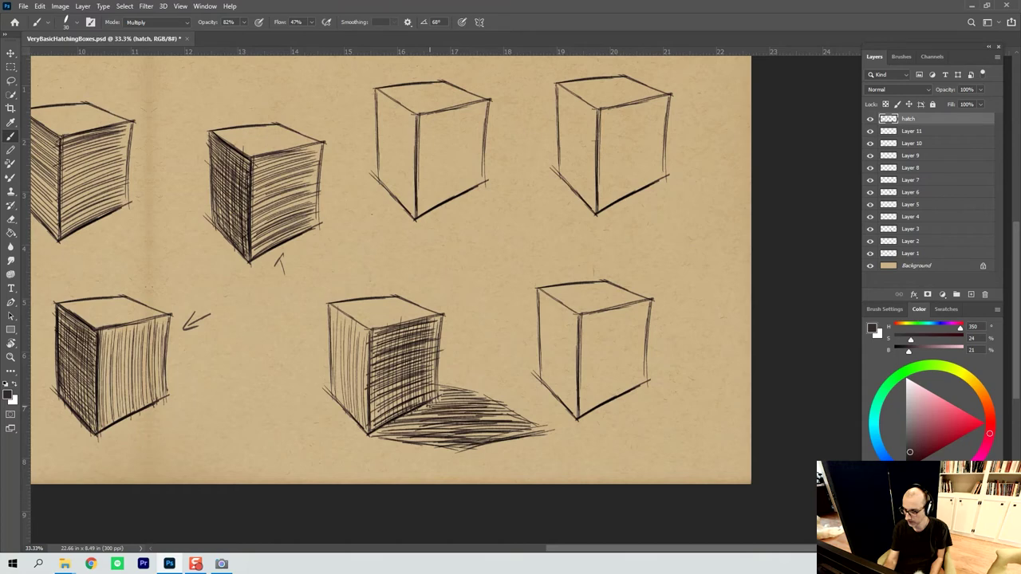
Add diagonal strokes to the cast shadow parallel to the bottom edge of the fourth lower box's right face
{"action": "left_click_drag", "start_coordinate": [386, 431], "coordinate": [429, 405]}
{"action": "left_click_drag", "start_coordinate": [378, 435], "coordinate": [447, 398]}
{"action": "mouse_move", "coordinate": [391, 426]}
{"action": "left_mouse_down"}
{"action": "mouse_move", "coordinate": [450, 395]}
{"action": "mouse_move", "coordinate": [444, 402]}
{"action": "left_mouse_up"}
{"action": "left_click_drag", "start_coordinate": [394, 434], "coordinate": [455, 402]}
{"action": "left_click_drag", "start_coordinate": [412, 433], "coordinate": [459, 405]}
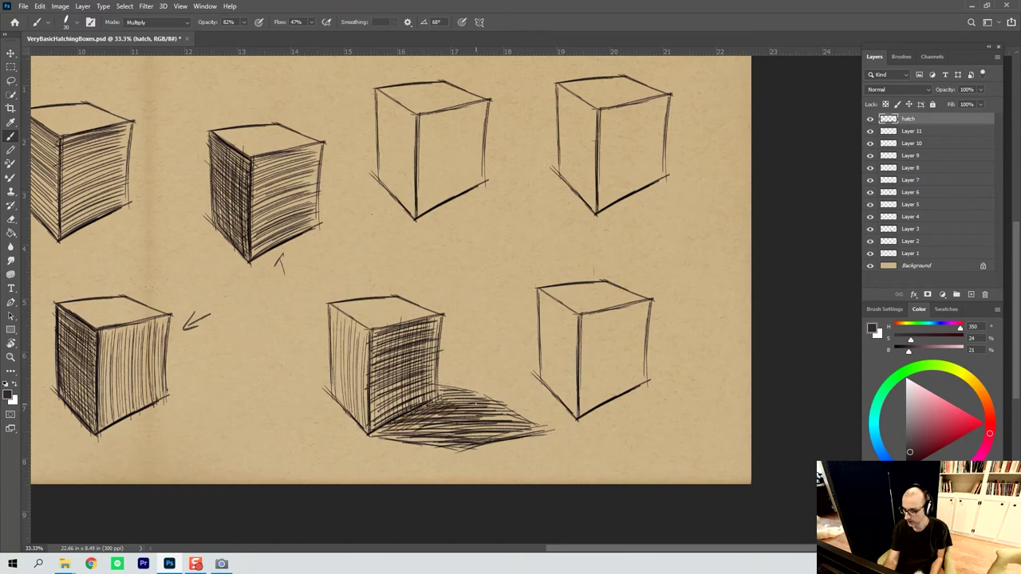
Darken the cast shadow close to the fourth lower box's base and reinforce the box's far vertical edge
{"action": "left_click_drag", "start_coordinate": [399, 428], "coordinate": [434, 421]}
{"action": "mouse_move", "coordinate": [383, 431]}
{"action": "left_mouse_down"}
{"action": "mouse_move", "coordinate": [437, 423]}
{"action": "mouse_move", "coordinate": [421, 424]}
{"action": "left_mouse_up"}
{"action": "left_click_drag", "start_coordinate": [375, 434], "coordinate": [434, 431]}
{"action": "left_click_drag", "start_coordinate": [377, 436], "coordinate": [425, 433]}
{"action": "left_click_drag", "start_coordinate": [386, 440], "coordinate": [461, 437]}
{"action": "left_click_drag", "start_coordinate": [376, 431], "coordinate": [443, 427]}
{"action": "left_click_drag", "start_coordinate": [407, 433], "coordinate": [469, 432]}
{"action": "left_click_drag", "start_coordinate": [423, 441], "coordinate": [471, 440]}
{"action": "left_click_drag", "start_coordinate": [427, 449], "coordinate": [465, 443]}
{"action": "mouse_move", "coordinate": [386, 443]}
{"action": "left_mouse_down"}
{"action": "mouse_move", "coordinate": [432, 438]}
{"action": "mouse_move", "coordinate": [483, 410]}
{"action": "left_mouse_up"}
{"action": "left_click_drag", "start_coordinate": [428, 412], "coordinate": [469, 399]}
{"action": "mouse_move", "coordinate": [444, 405]}
{"action": "left_mouse_down"}
{"action": "mouse_move", "coordinate": [471, 397]}
{"action": "mouse_move", "coordinate": [436, 398]}
{"action": "left_mouse_up"}
{"action": "left_click_drag", "start_coordinate": [437, 361], "coordinate": [436, 392]}
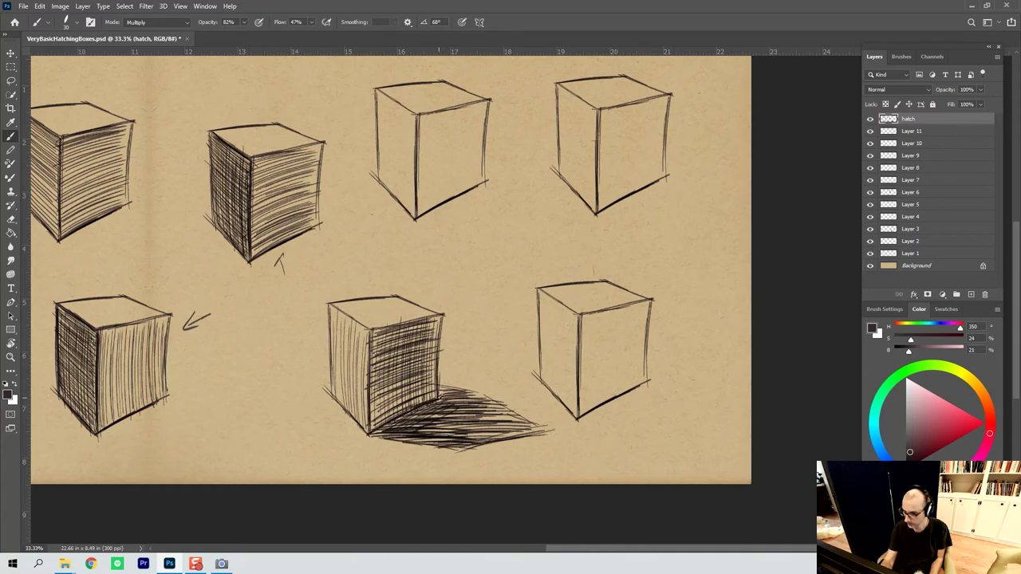
Deepen the near half of the fourth lower box's cast shadow to almost solid black with dense strokes
{"action": "left_click_drag", "start_coordinate": [396, 415], "coordinate": [418, 407]}
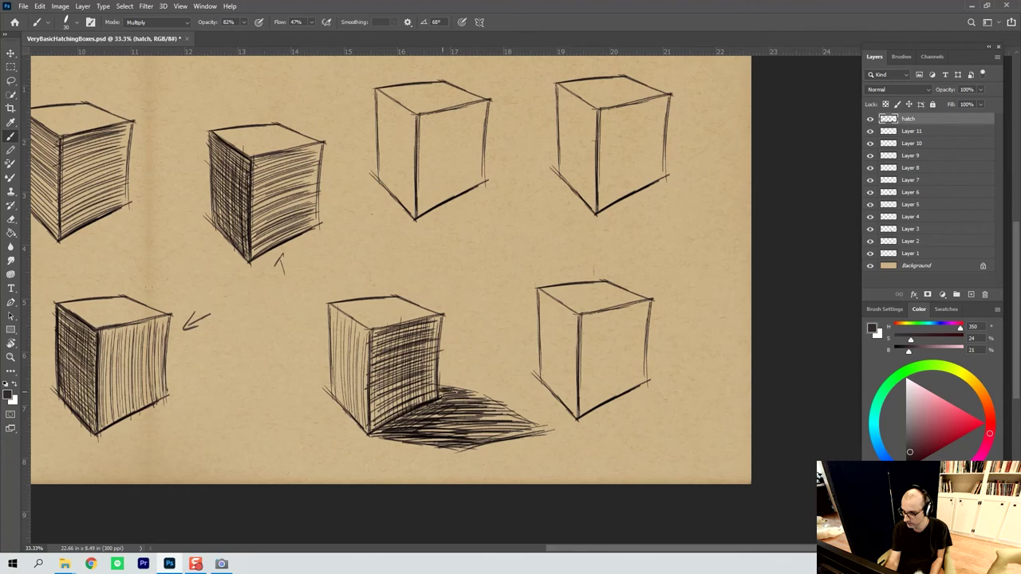
{"action": "left_click_drag", "start_coordinate": [467, 397], "coordinate": [410, 413]}
{"action": "mouse_move", "coordinate": [450, 409]}
{"action": "left_mouse_down"}
{"action": "mouse_move", "coordinate": [397, 421]}
{"action": "mouse_move", "coordinate": [408, 420]}
{"action": "left_mouse_up"}
{"action": "left_click_drag", "start_coordinate": [428, 416], "coordinate": [385, 435]}
{"action": "mouse_move", "coordinate": [426, 431]}
{"action": "left_mouse_down"}
{"action": "mouse_move", "coordinate": [383, 437]}
{"action": "mouse_move", "coordinate": [421, 430]}
{"action": "mouse_move", "coordinate": [413, 425]}
{"action": "left_mouse_up"}
{"action": "left_click_drag", "start_coordinate": [482, 413], "coordinate": [423, 416]}
{"action": "mouse_move", "coordinate": [493, 409]}
{"action": "left_mouse_down"}
{"action": "mouse_move", "coordinate": [428, 411]}
{"action": "mouse_move", "coordinate": [439, 390]}
{"action": "left_mouse_up"}
{"action": "left_click_drag", "start_coordinate": [485, 396], "coordinate": [453, 408]}
{"action": "left_click_drag", "start_coordinate": [486, 409], "coordinate": [431, 418]}
{"action": "left_click_drag", "start_coordinate": [483, 420], "coordinate": [426, 432]}
{"action": "left_click_drag", "start_coordinate": [485, 431], "coordinate": [427, 440]}
{"action": "left_click_drag", "start_coordinate": [482, 439], "coordinate": [431, 446]}
{"action": "left_click_drag", "start_coordinate": [471, 445], "coordinate": [405, 444]}
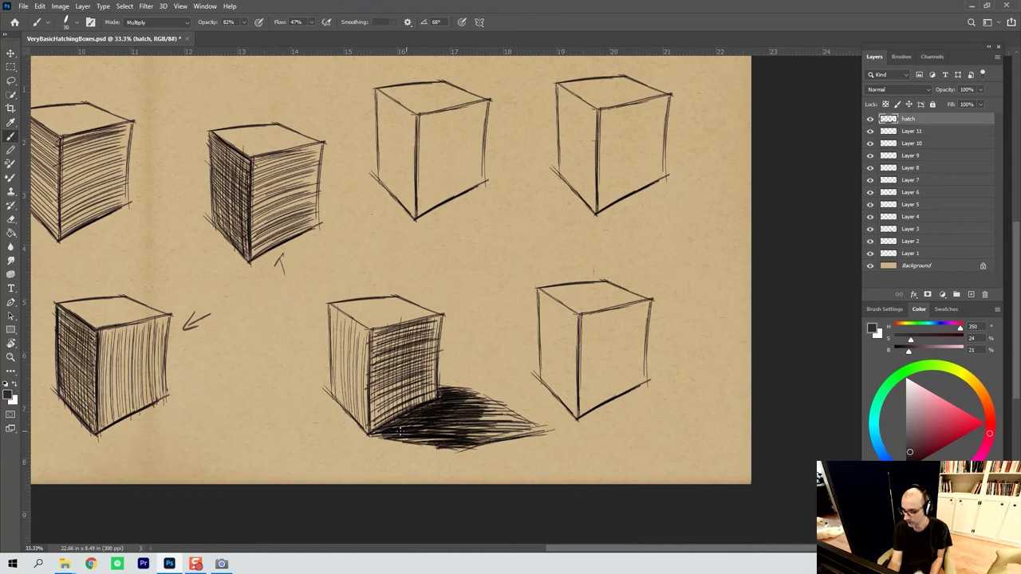
Extend the dense dark strokes outward from the shadow's core toward its far tip
{"action": "left_click_drag", "start_coordinate": [482, 418], "coordinate": [437, 427]}
{"action": "mouse_move", "coordinate": [510, 430]}
{"action": "left_mouse_down"}
{"action": "mouse_move", "coordinate": [452, 434]}
{"action": "mouse_move", "coordinate": [453, 418]}
{"action": "left_mouse_up"}
{"action": "left_click_drag", "start_coordinate": [516, 411], "coordinate": [453, 417]}
{"action": "left_click_drag", "start_coordinate": [491, 407], "coordinate": [458, 404]}
{"action": "mouse_move", "coordinate": [493, 398]}
{"action": "left_mouse_down"}
{"action": "mouse_move", "coordinate": [449, 403]}
{"action": "mouse_move", "coordinate": [437, 391]}
{"action": "left_mouse_up"}
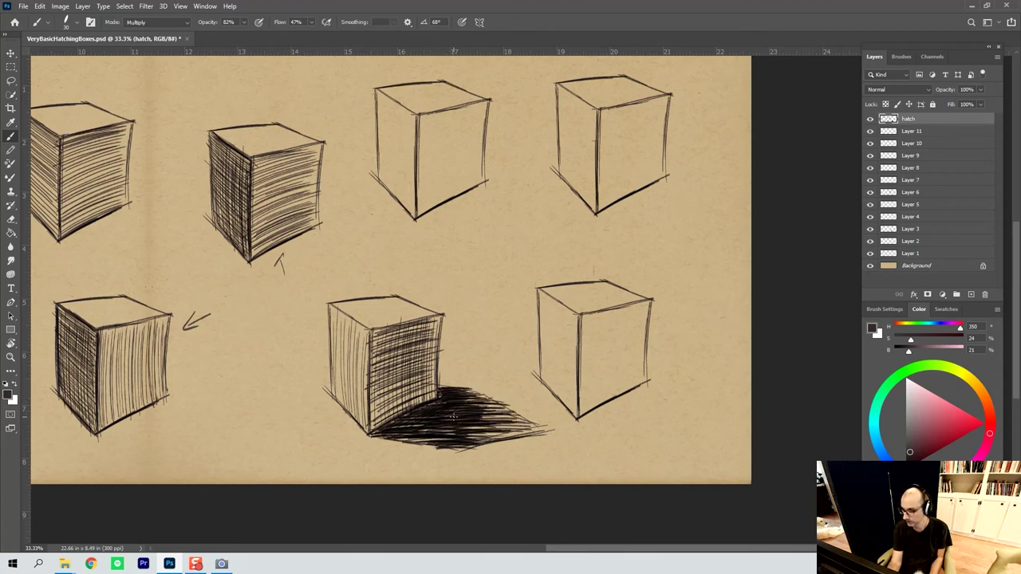
{"action": "left_click_drag", "start_coordinate": [526, 417], "coordinate": [480, 420]}
{"action": "left_click_drag", "start_coordinate": [523, 423], "coordinate": [490, 428]}
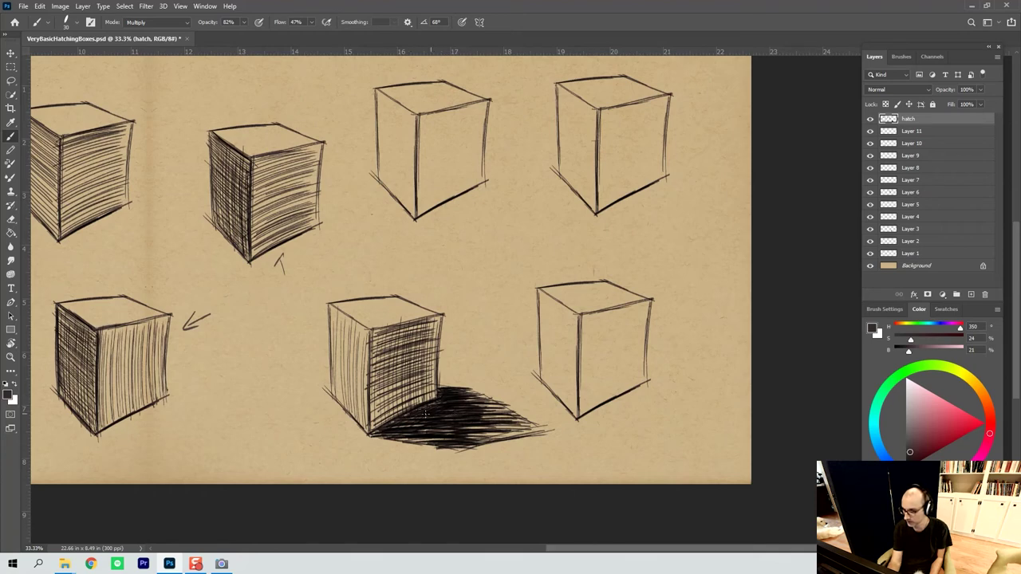
Hatch the left face of the next-to-last box in the upper row with vertical strokes
{"action": "mouse_move", "coordinate": [438, 431]}
{"action": "left_mouse_down"}
{"action": "mouse_move", "coordinate": [415, 431]}
{"action": "mouse_move", "coordinate": [352, 555]}
{"action": "left_mouse_up"}
{"action": "left_click_drag", "start_coordinate": [323, 244], "coordinate": [329, 335]}
{"action": "left_click_drag", "start_coordinate": [325, 252], "coordinate": [336, 340]}
{"action": "left_click_drag", "start_coordinate": [332, 250], "coordinate": [343, 345]}
{"action": "left_click_drag", "start_coordinate": [338, 246], "coordinate": [346, 346]}
{"action": "left_click_drag", "start_coordinate": [343, 257], "coordinate": [351, 354]}
{"action": "left_click_drag", "start_coordinate": [345, 265], "coordinate": [354, 361]}
{"action": "left_click_drag", "start_coordinate": [353, 269], "coordinate": [356, 354]}
{"action": "left_click_drag", "start_coordinate": [337, 261], "coordinate": [340, 319]}
{"action": "left_click_drag", "start_coordinate": [330, 242], "coordinate": [339, 344]}
{"action": "left_click_drag", "start_coordinate": [322, 242], "coordinate": [326, 328]}
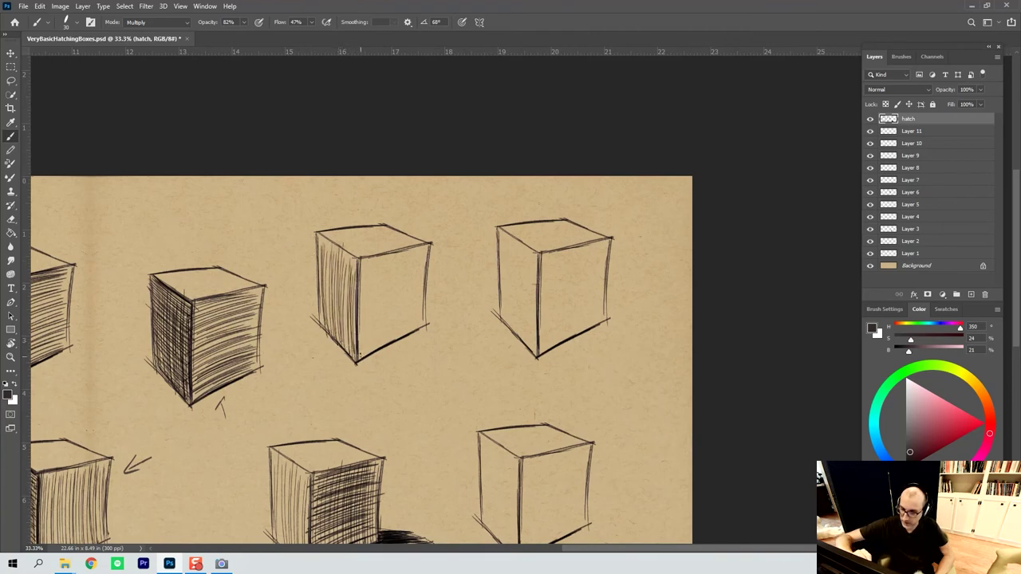
Hatch the right face of the next-to-last upper box with vertical strokes across its full width
{"action": "left_click_drag", "start_coordinate": [361, 278], "coordinate": [364, 359]}
{"action": "left_click_drag", "start_coordinate": [364, 260], "coordinate": [369, 354]}
{"action": "left_click_drag", "start_coordinate": [370, 255], "coordinate": [376, 359]}
{"action": "left_click_drag", "start_coordinate": [378, 264], "coordinate": [385, 346]}
{"action": "left_click_drag", "start_coordinate": [384, 257], "coordinate": [391, 340]}
{"action": "left_click_drag", "start_coordinate": [391, 249], "coordinate": [396, 335]}
{"action": "left_click_drag", "start_coordinate": [396, 256], "coordinate": [403, 334]}
{"action": "left_click_drag", "start_coordinate": [403, 259], "coordinate": [408, 335]}
{"action": "left_click_drag", "start_coordinate": [409, 249], "coordinate": [413, 332]}
{"action": "left_click_drag", "start_coordinate": [415, 249], "coordinate": [419, 326]}
{"action": "left_click_drag", "start_coordinate": [418, 256], "coordinate": [420, 325]}
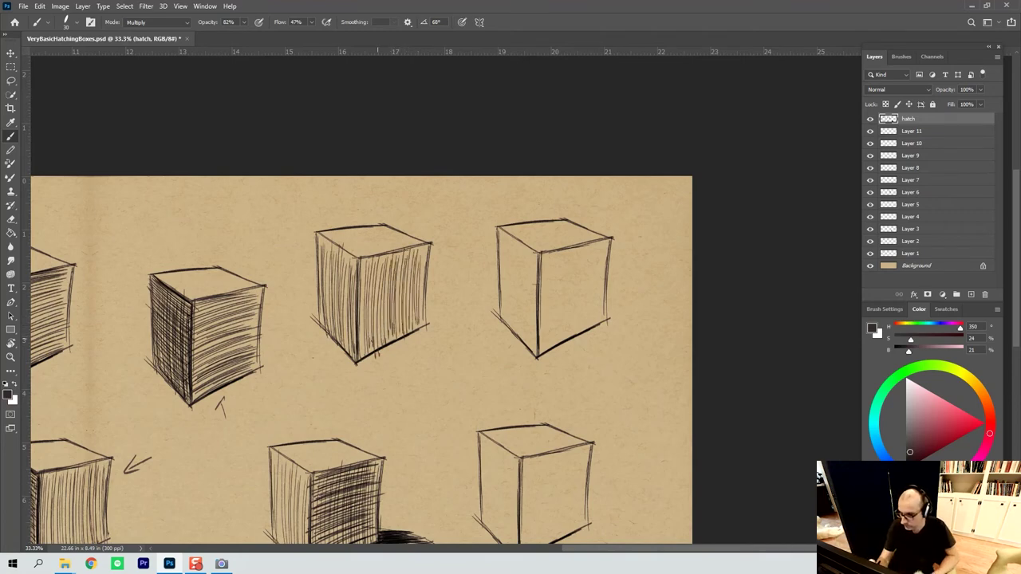
Cross-hatch the right face of the next-to-last upper box from bottom to top with strokes along its receding edges
{"action": "left_click_drag", "start_coordinate": [361, 349], "coordinate": [426, 319]}
{"action": "left_click_drag", "start_coordinate": [363, 354], "coordinate": [418, 327]}
{"action": "mouse_move", "coordinate": [359, 354]}
{"action": "left_mouse_down"}
{"action": "mouse_move", "coordinate": [428, 320]}
{"action": "mouse_move", "coordinate": [417, 320]}
{"action": "left_mouse_up"}
{"action": "left_click_drag", "start_coordinate": [360, 343], "coordinate": [421, 309]}
{"action": "mouse_move", "coordinate": [354, 332]}
{"action": "left_mouse_down"}
{"action": "mouse_move", "coordinate": [421, 306]}
{"action": "mouse_move", "coordinate": [420, 296]}
{"action": "left_mouse_up"}
{"action": "left_click_drag", "start_coordinate": [359, 318], "coordinate": [424, 287]}
{"action": "left_click_drag", "start_coordinate": [360, 310], "coordinate": [423, 280]}
{"action": "mouse_move", "coordinate": [357, 303]}
{"action": "left_mouse_down"}
{"action": "mouse_move", "coordinate": [423, 280]}
{"action": "mouse_move", "coordinate": [415, 274]}
{"action": "left_mouse_up"}
{"action": "mouse_move", "coordinate": [365, 287]}
{"action": "left_mouse_down"}
{"action": "mouse_move", "coordinate": [429, 264]}
{"action": "mouse_move", "coordinate": [418, 263]}
{"action": "left_mouse_up"}
{"action": "left_click_drag", "start_coordinate": [358, 281], "coordinate": [424, 257]}
{"action": "left_click_drag", "start_coordinate": [358, 276], "coordinate": [423, 247]}
{"action": "left_click_drag", "start_coordinate": [361, 266], "coordinate": [421, 246]}
Darken the right face of the next-to-last upper box with more receding strokes and reinforce its front vertical edge
{"action": "left_click_drag", "start_coordinate": [359, 276], "coordinate": [423, 261]}
{"action": "mouse_move", "coordinate": [365, 287]}
{"action": "left_mouse_down"}
{"action": "mouse_move", "coordinate": [428, 263]}
{"action": "mouse_move", "coordinate": [425, 272]}
{"action": "left_mouse_up"}
{"action": "left_click_drag", "start_coordinate": [358, 306], "coordinate": [421, 281]}
{"action": "mouse_move", "coordinate": [357, 316]}
{"action": "left_mouse_down"}
{"action": "mouse_move", "coordinate": [412, 288]}
{"action": "mouse_move", "coordinate": [412, 300]}
{"action": "left_mouse_up"}
{"action": "mouse_move", "coordinate": [361, 329]}
{"action": "left_mouse_down"}
{"action": "mouse_move", "coordinate": [421, 300]}
{"action": "mouse_move", "coordinate": [403, 311]}
{"action": "left_mouse_up"}
{"action": "left_click_drag", "start_coordinate": [367, 336], "coordinate": [386, 326]}
{"action": "left_click_drag", "start_coordinate": [358, 282], "coordinate": [356, 345]}
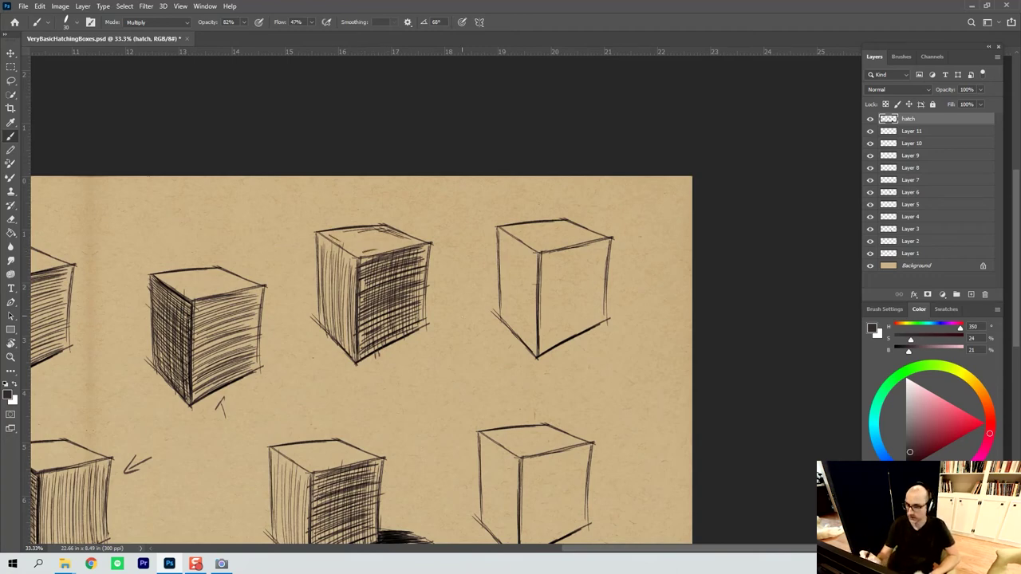
Swap to the white colour and hatch highlights on the top face and along the front-left top edge of the last upper box
{"action": "left_click_drag", "start_coordinate": [481, 335], "coordinate": [410, 314]}
{"action": "key", "text": "x"}
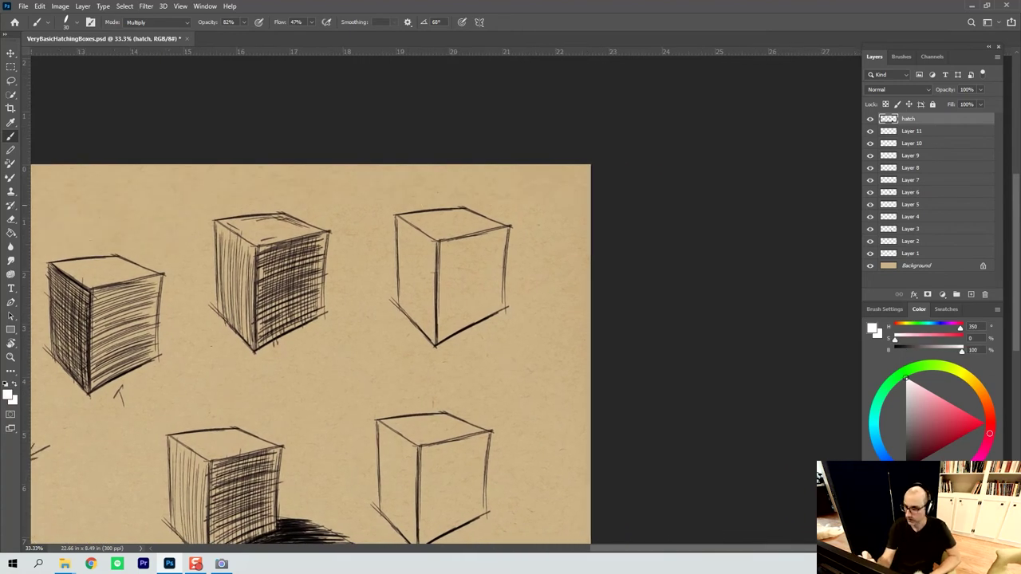
{"action": "left_click_drag", "start_coordinate": [433, 214], "coordinate": [431, 215]}
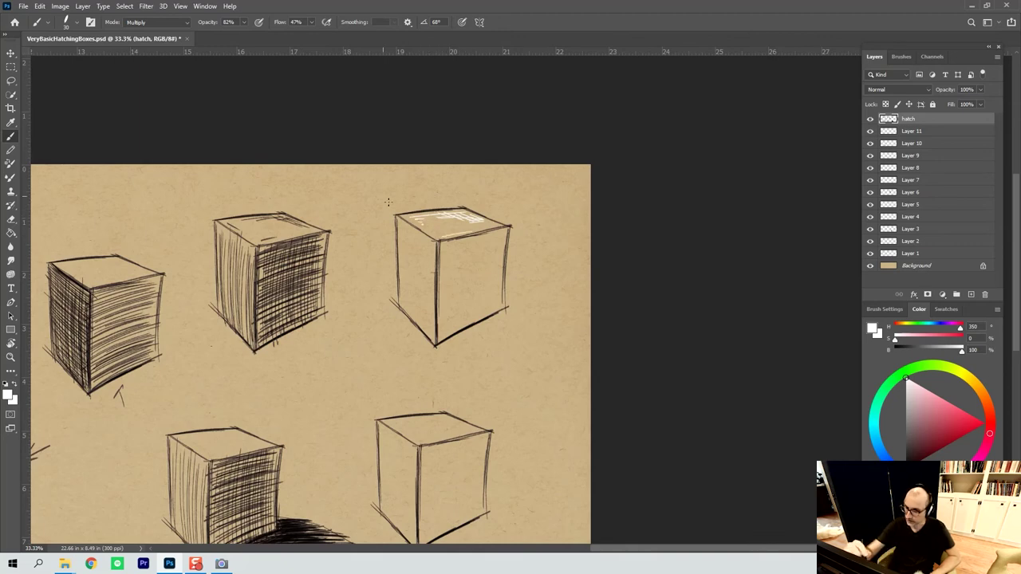
{"action": "mouse_move", "coordinate": [423, 230]}
{"action": "left_mouse_down"}
{"action": "mouse_move", "coordinate": [403, 219]}
{"action": "mouse_move", "coordinate": [425, 234]}
{"action": "left_mouse_up"}
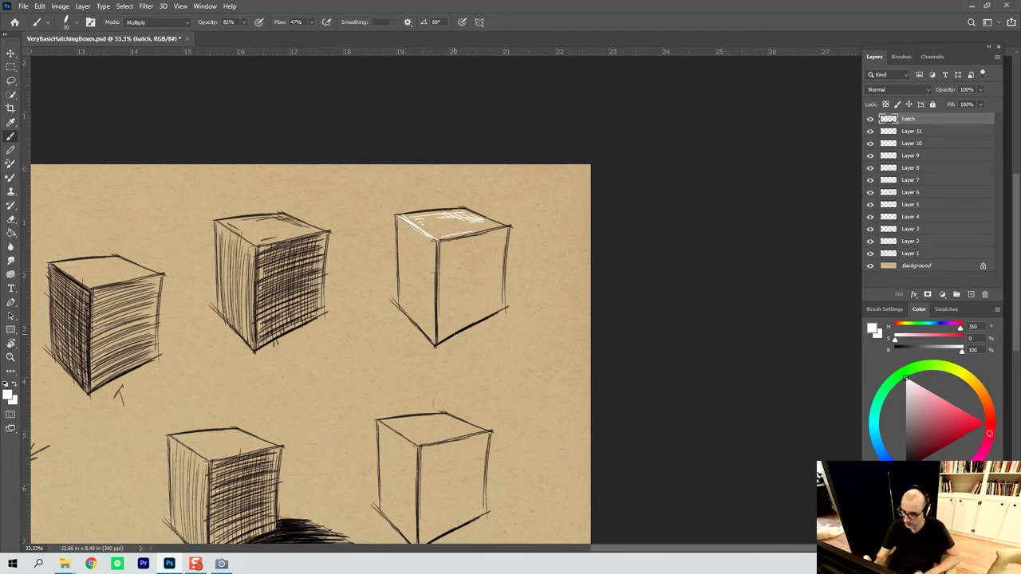
Set a dark foreground colour of H 0, S 28, B 23 and hatch the last upper box's right face with vertical strokes
{"action": "left_click", "coordinate": [471, 353], "text": "alt"}
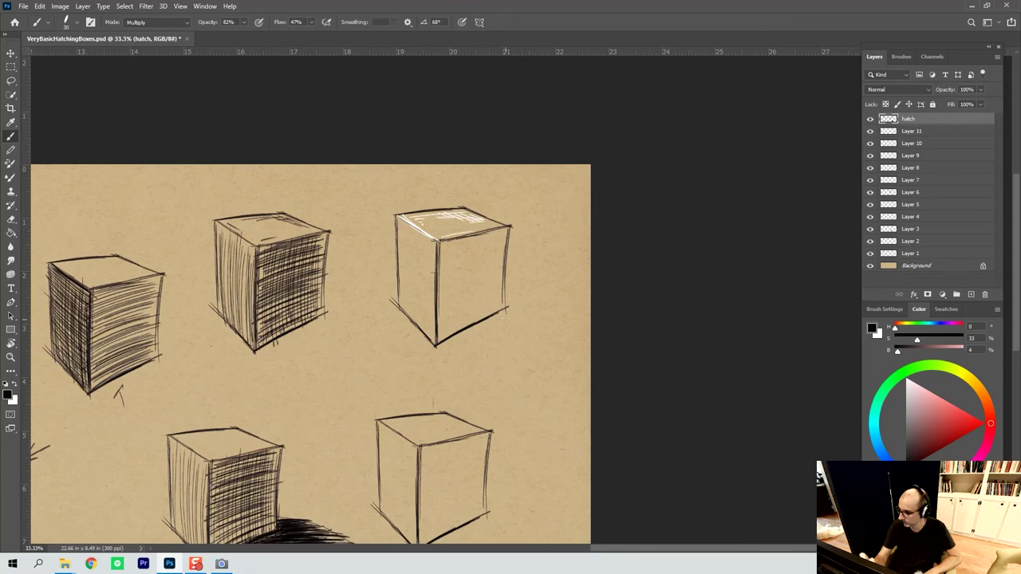
{"action": "left_click_drag", "start_coordinate": [901, 440], "coordinate": [911, 451]}
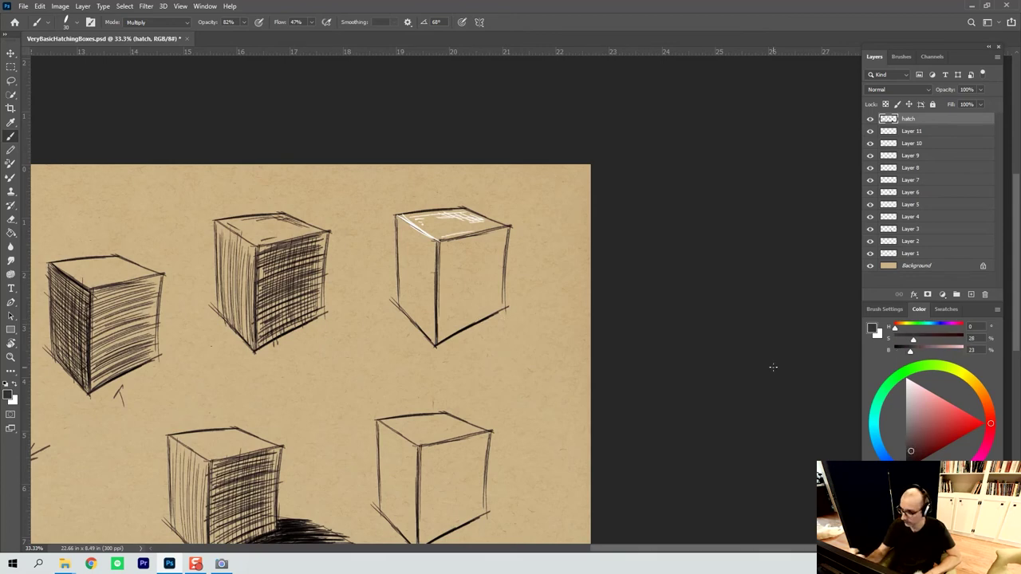
{"action": "left_click_drag", "start_coordinate": [441, 244], "coordinate": [442, 341]}
{"action": "left_click_drag", "start_coordinate": [444, 264], "coordinate": [445, 324]}
{"action": "left_click_drag", "start_coordinate": [447, 244], "coordinate": [451, 331]}
{"action": "left_click_drag", "start_coordinate": [454, 243], "coordinate": [455, 318]}
{"action": "left_click_drag", "start_coordinate": [459, 240], "coordinate": [460, 327]}
{"action": "left_click_drag", "start_coordinate": [463, 240], "coordinate": [463, 324]}
{"action": "left_click_drag", "start_coordinate": [464, 246], "coordinate": [468, 329]}
{"action": "left_click_drag", "start_coordinate": [469, 238], "coordinate": [473, 324]}
{"action": "left_click_drag", "start_coordinate": [475, 236], "coordinate": [477, 319]}
{"action": "left_click_drag", "start_coordinate": [479, 238], "coordinate": [481, 319]}
{"action": "left_click_drag", "start_coordinate": [483, 240], "coordinate": [485, 321]}
{"action": "left_click_drag", "start_coordinate": [487, 230], "coordinate": [488, 316]}
{"action": "left_click_drag", "start_coordinate": [489, 231], "coordinate": [491, 313]}
{"action": "left_click_drag", "start_coordinate": [493, 226], "coordinate": [495, 312]}
{"action": "mouse_move", "coordinate": [498, 225]}
{"action": "left_mouse_down"}
{"action": "mouse_move", "coordinate": [498, 311]}
{"action": "mouse_move", "coordinate": [500, 303]}
{"action": "left_mouse_up"}
{"action": "left_click_drag", "start_coordinate": [503, 228], "coordinate": [504, 310]}
{"action": "left_click_drag", "start_coordinate": [503, 232], "coordinate": [503, 303]}
{"action": "left_click_drag", "start_coordinate": [447, 239], "coordinate": [447, 312]}
{"action": "left_click_drag", "start_coordinate": [443, 246], "coordinate": [442, 324]}
{"action": "left_click_drag", "start_coordinate": [441, 268], "coordinate": [440, 335]}
{"action": "left_click_drag", "start_coordinate": [441, 287], "coordinate": [440, 341]}
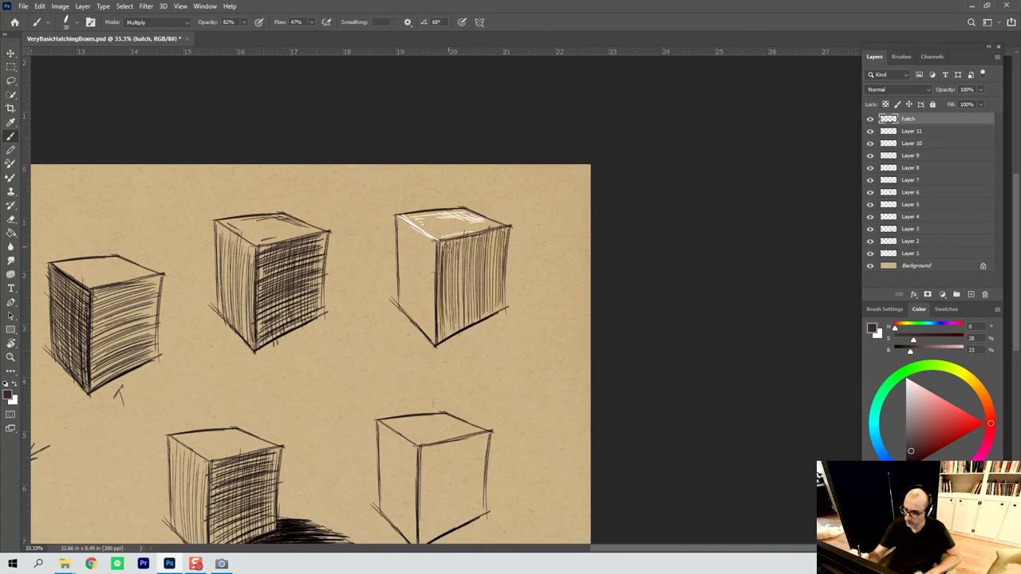
Darken the last upper box's right face with a second pass of vertical strokes and add sparse receding strokes to its left face
{"action": "left_click_drag", "start_coordinate": [449, 246], "coordinate": [447, 332]}
{"action": "mouse_move", "coordinate": [453, 238]}
{"action": "left_mouse_down"}
{"action": "mouse_move", "coordinate": [454, 328]}
{"action": "mouse_move", "coordinate": [459, 319]}
{"action": "left_mouse_up"}
{"action": "left_click_drag", "start_coordinate": [462, 239], "coordinate": [461, 331]}
{"action": "left_click_drag", "start_coordinate": [461, 267], "coordinate": [462, 326]}
{"action": "left_click_drag", "start_coordinate": [464, 239], "coordinate": [468, 322]}
{"action": "mouse_move", "coordinate": [472, 236]}
{"action": "left_mouse_down"}
{"action": "mouse_move", "coordinate": [473, 322]}
{"action": "mouse_move", "coordinate": [477, 306]}
{"action": "left_mouse_up"}
{"action": "mouse_move", "coordinate": [482, 235]}
{"action": "left_mouse_down"}
{"action": "mouse_move", "coordinate": [482, 316]}
{"action": "mouse_move", "coordinate": [483, 303]}
{"action": "left_mouse_up"}
{"action": "left_click_drag", "start_coordinate": [487, 230], "coordinate": [490, 311]}
{"action": "mouse_move", "coordinate": [497, 225]}
{"action": "left_mouse_down"}
{"action": "mouse_move", "coordinate": [497, 307]}
{"action": "mouse_move", "coordinate": [499, 295]}
{"action": "left_mouse_up"}
{"action": "left_click_drag", "start_coordinate": [500, 238], "coordinate": [500, 306]}
{"action": "left_click_drag", "start_coordinate": [503, 224], "coordinate": [501, 305]}
{"action": "left_click_drag", "start_coordinate": [506, 228], "coordinate": [509, 291]}
{"action": "left_click_drag", "start_coordinate": [506, 249], "coordinate": [506, 268]}
{"action": "left_click_drag", "start_coordinate": [507, 231], "coordinate": [506, 305]}
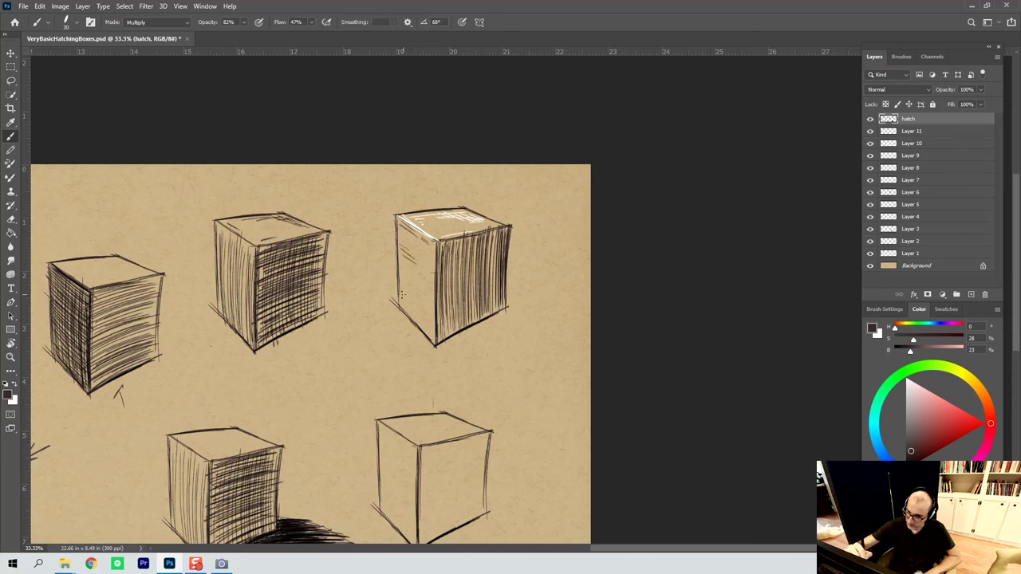
{"action": "left_click_drag", "start_coordinate": [401, 294], "coordinate": [405, 306]}
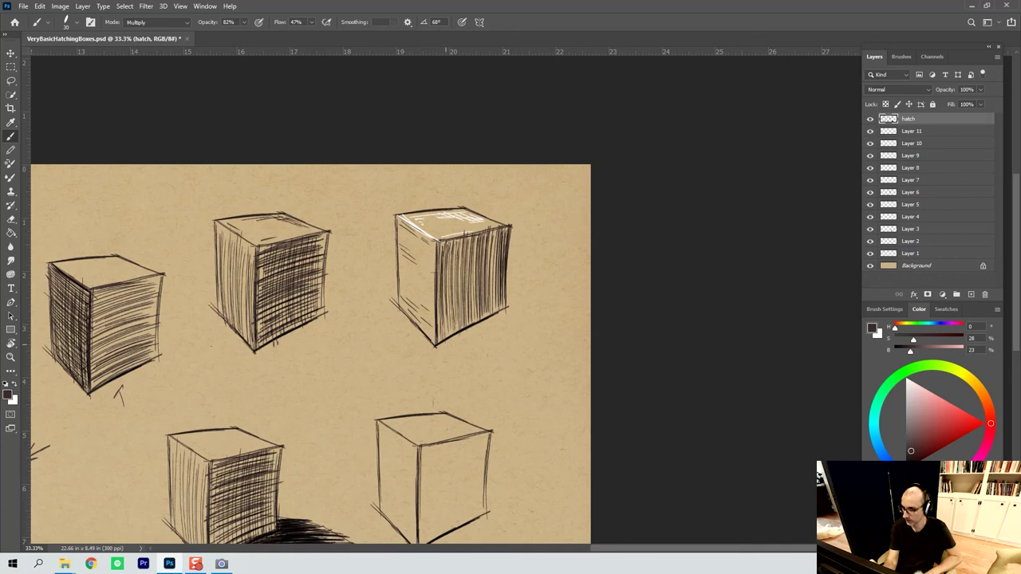
Outline a cast shadow on the ground to the right of the last upper box
{"action": "left_click_drag", "start_coordinate": [461, 344], "coordinate": [510, 347]}
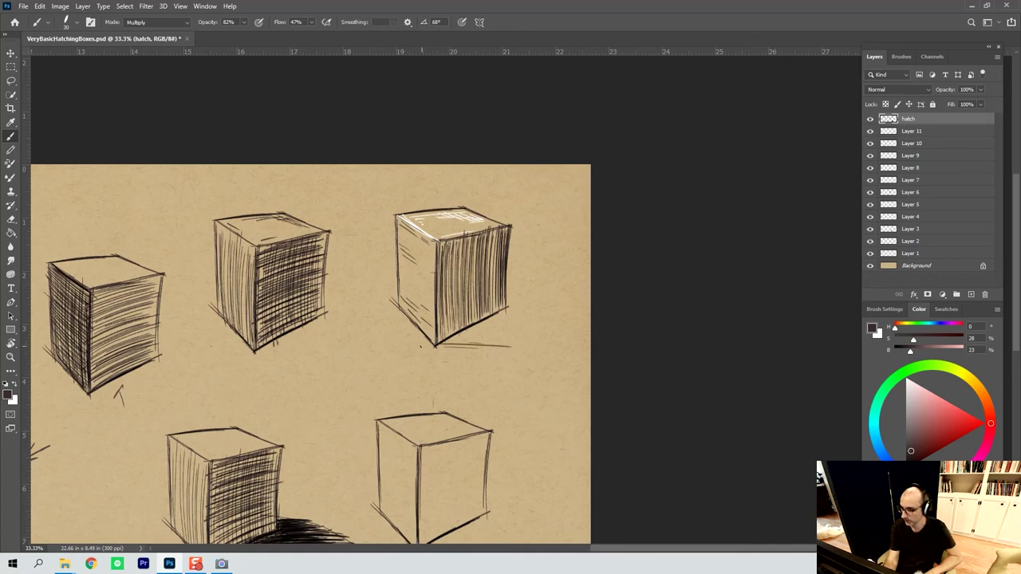
{"action": "left_click_drag", "start_coordinate": [421, 345], "coordinate": [541, 349]}
{"action": "left_click_drag", "start_coordinate": [554, 300], "coordinate": [503, 292]}
{"action": "left_click_drag", "start_coordinate": [576, 323], "coordinate": [531, 296]}
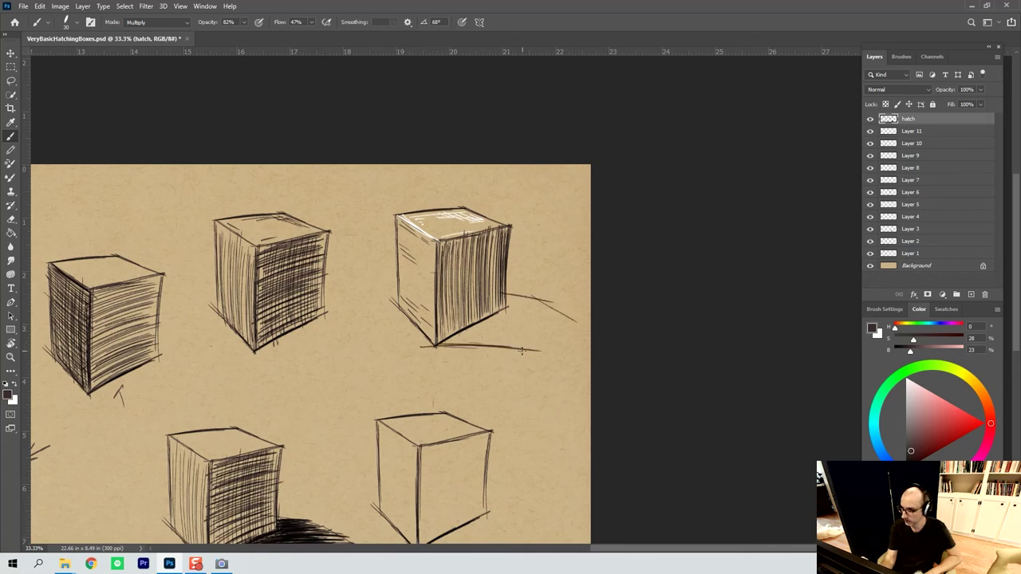
{"action": "left_click_drag", "start_coordinate": [522, 351], "coordinate": [587, 325]}
Hatch the inside of the last upper box's cast shadow with diagonal strokes
{"action": "left_click_drag", "start_coordinate": [448, 345], "coordinate": [541, 305]}
{"action": "mouse_move", "coordinate": [487, 341]}
{"action": "left_mouse_down"}
{"action": "mouse_move", "coordinate": [550, 306]}
{"action": "mouse_move", "coordinate": [562, 313]}
{"action": "left_mouse_up"}
{"action": "mouse_move", "coordinate": [518, 344]}
{"action": "left_mouse_down"}
{"action": "mouse_move", "coordinate": [572, 318]}
{"action": "mouse_move", "coordinate": [581, 324]}
{"action": "left_mouse_up"}
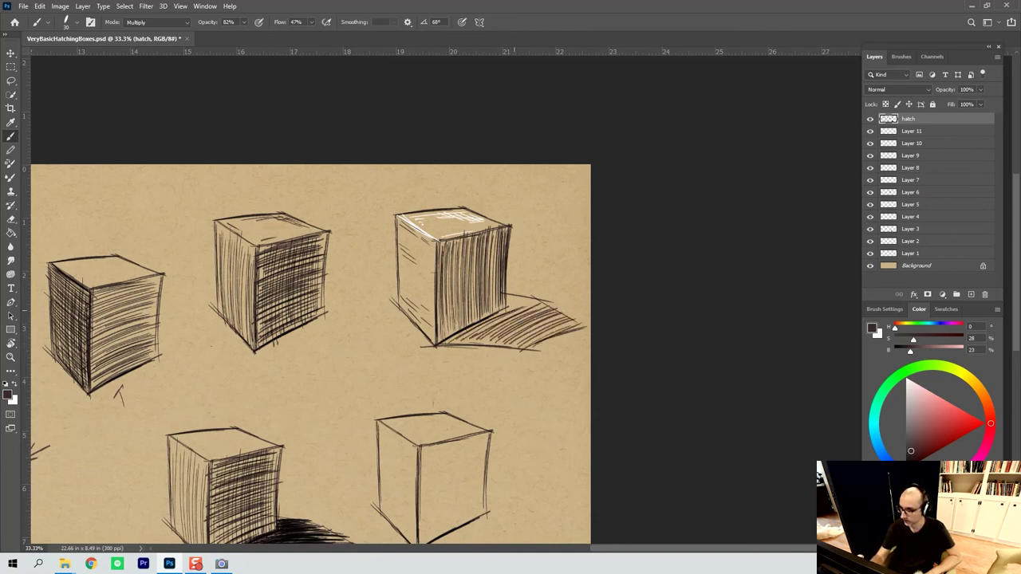
{"action": "left_click_drag", "start_coordinate": [505, 316], "coordinate": [520, 301]}
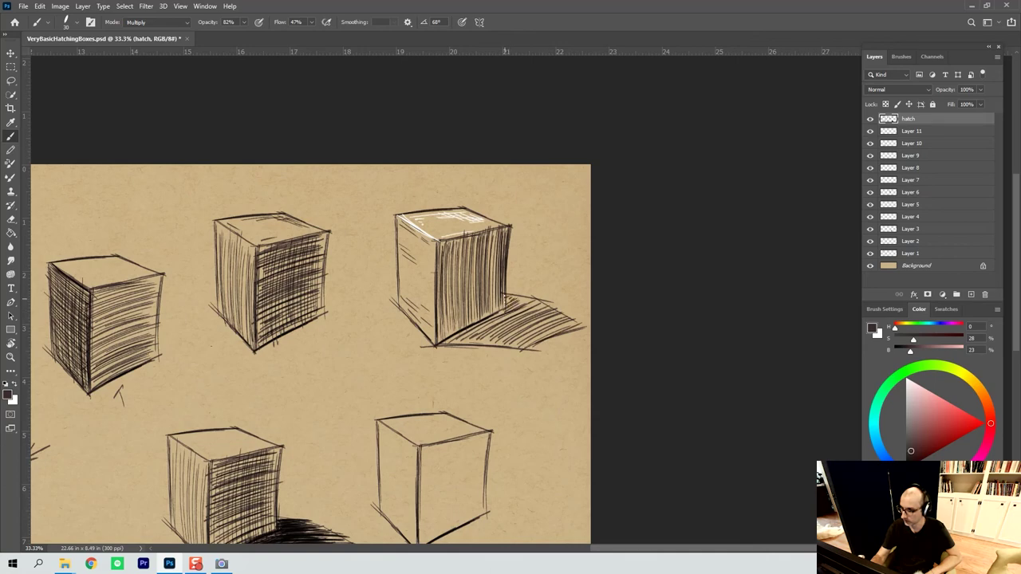
Cross-hatch the last upper box's cast shadow with strokes in a second direction, making it darkest beside the box's base
{"action": "left_click_drag", "start_coordinate": [508, 322], "coordinate": [528, 305]}
{"action": "left_click_drag", "start_coordinate": [508, 319], "coordinate": [537, 305]}
{"action": "left_click_drag", "start_coordinate": [458, 337], "coordinate": [505, 317]}
{"action": "left_click_drag", "start_coordinate": [461, 343], "coordinate": [522, 315]}
{"action": "left_click_drag", "start_coordinate": [496, 333], "coordinate": [516, 324]}
{"action": "left_click_drag", "start_coordinate": [448, 339], "coordinate": [536, 346]}
{"action": "left_click_drag", "start_coordinate": [462, 340], "coordinate": [527, 343]}
{"action": "mouse_move", "coordinate": [449, 340]}
{"action": "left_mouse_down"}
{"action": "mouse_move", "coordinate": [521, 343]}
{"action": "mouse_move", "coordinate": [542, 318]}
{"action": "mouse_move", "coordinate": [533, 311]}
{"action": "mouse_move", "coordinate": [541, 297]}
{"action": "mouse_move", "coordinate": [565, 308]}
{"action": "left_mouse_up"}
{"action": "mouse_move", "coordinate": [512, 330]}
{"action": "left_mouse_down"}
{"action": "mouse_move", "coordinate": [573, 321]}
{"action": "mouse_move", "coordinate": [560, 339]}
{"action": "left_mouse_up"}
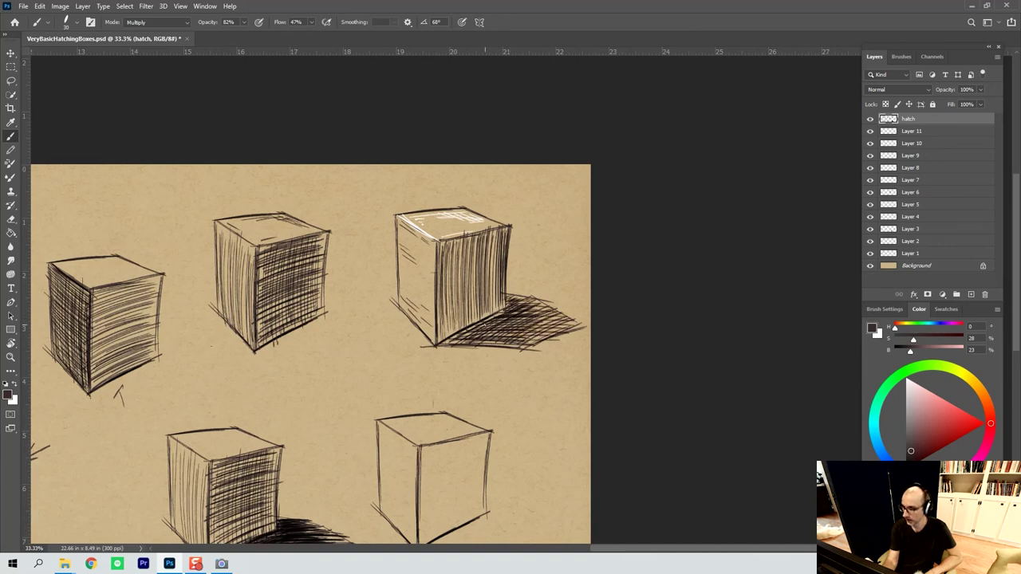
{"action": "mouse_move", "coordinate": [455, 337]}
{"action": "left_mouse_down"}
{"action": "mouse_move", "coordinate": [488, 320]}
{"action": "mouse_move", "coordinate": [476, 335]}
{"action": "mouse_move", "coordinate": [517, 340]}
{"action": "mouse_move", "coordinate": [548, 313]}
{"action": "left_mouse_up"}
{"action": "mouse_move", "coordinate": [504, 319]}
{"action": "left_mouse_down"}
{"action": "mouse_move", "coordinate": [548, 313]}
{"action": "mouse_move", "coordinate": [547, 303]}
{"action": "left_mouse_up"}
{"action": "left_click_drag", "start_coordinate": [514, 307], "coordinate": [533, 302]}
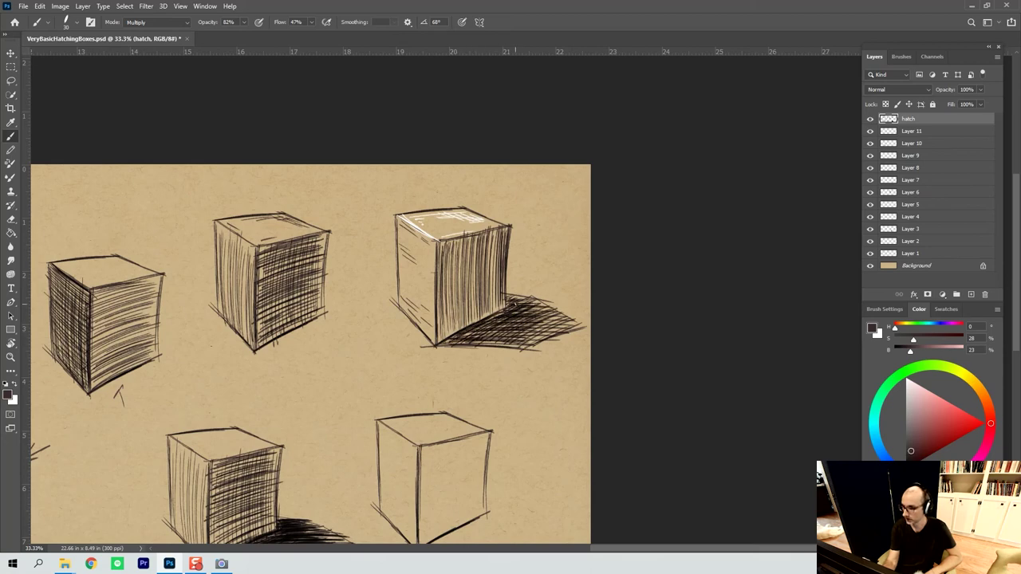
{"action": "left_click_drag", "start_coordinate": [513, 299], "coordinate": [530, 295]}
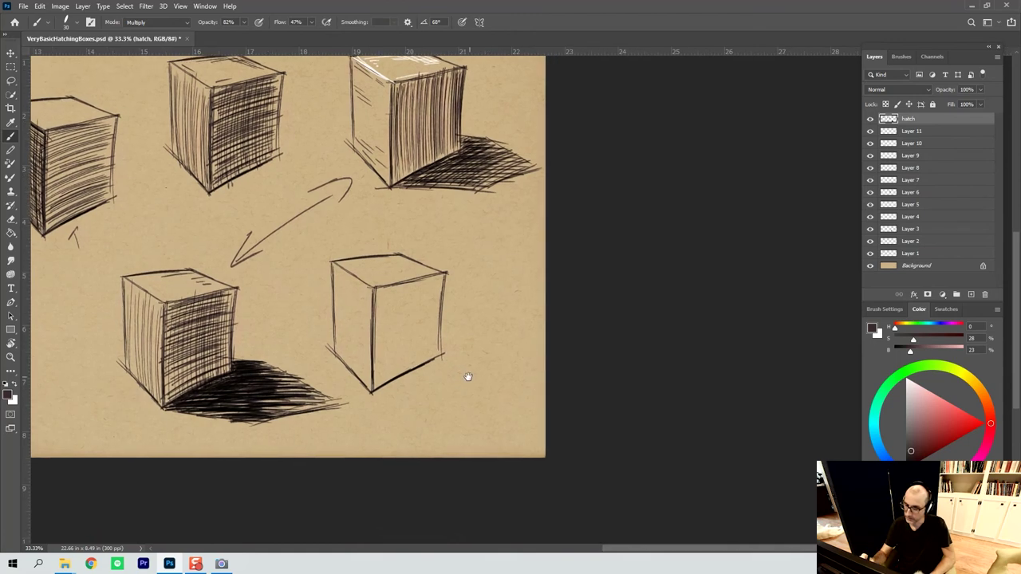
Outline a cast shadow on the ground to the right of the last lower box and sketch an arrow below it
{"action": "left_click_drag", "start_coordinate": [469, 377], "coordinate": [439, 387]}
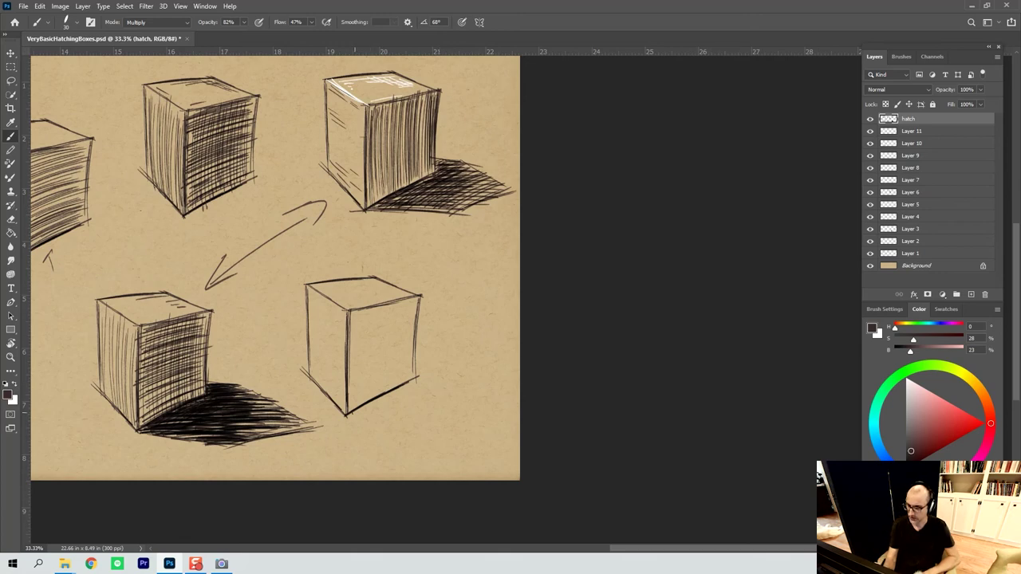
{"action": "left_click_drag", "start_coordinate": [348, 414], "coordinate": [466, 408]}
{"action": "mouse_move", "coordinate": [414, 363]}
{"action": "left_mouse_down"}
{"action": "mouse_move", "coordinate": [477, 372]}
{"action": "mouse_move", "coordinate": [514, 397]}
{"action": "mouse_move", "coordinate": [456, 425]}
{"action": "left_mouse_up"}
{"action": "left_click_drag", "start_coordinate": [496, 403], "coordinate": [471, 414]}
{"action": "left_click_drag", "start_coordinate": [352, 412], "coordinate": [487, 426]}
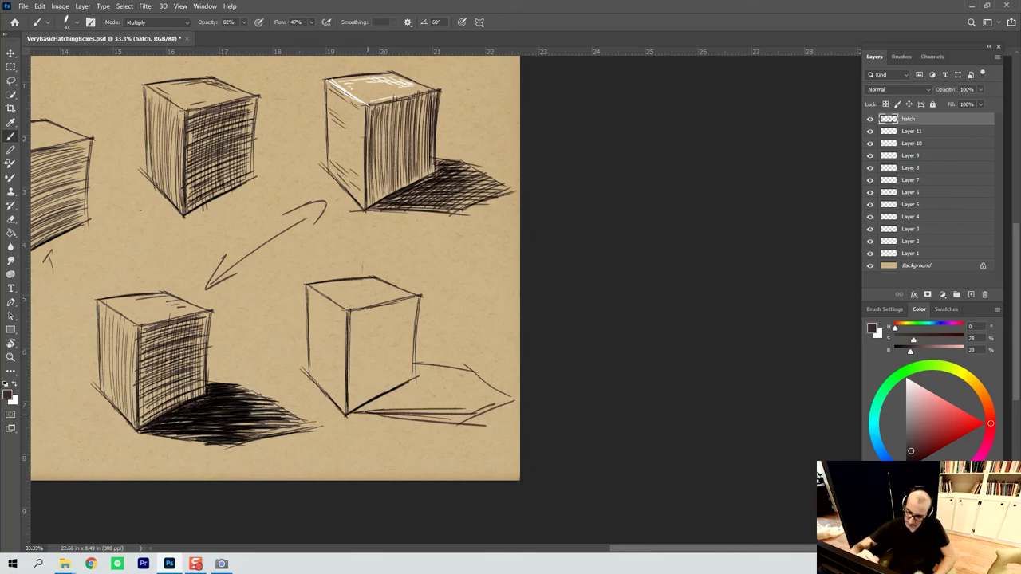
{"action": "mouse_move", "coordinate": [361, 426]}
{"action": "left_mouse_down"}
{"action": "mouse_move", "coordinate": [394, 439]}
{"action": "mouse_move", "coordinate": [364, 436]}
{"action": "mouse_move", "coordinate": [426, 471]}
{"action": "mouse_move", "coordinate": [405, 439]}
{"action": "mouse_move", "coordinate": [431, 472]}
{"action": "left_mouse_up"}
{"action": "left_click_drag", "start_coordinate": [400, 434], "coordinate": [413, 453]}
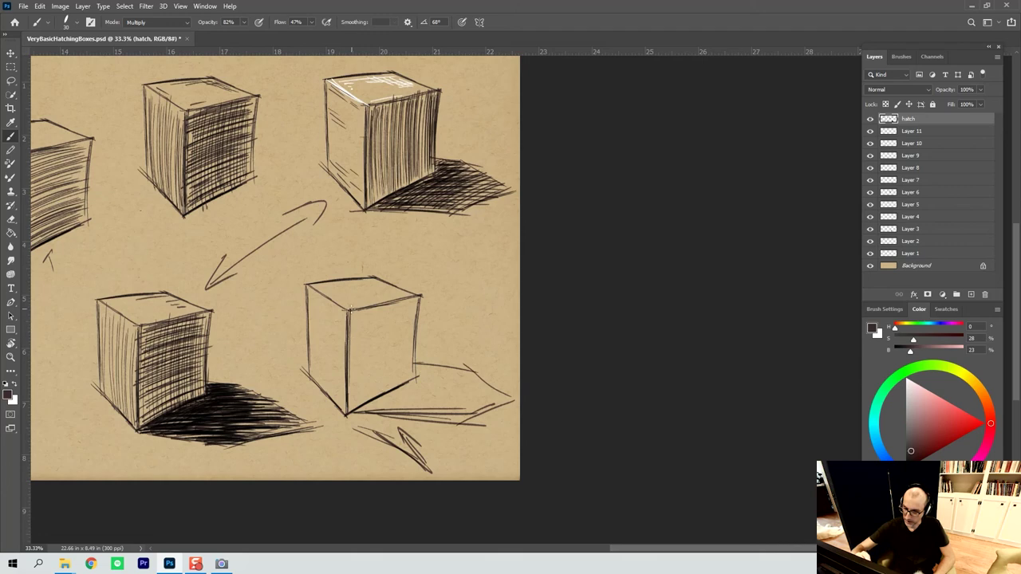
Hatch the last lower box's right face with vertical strokes across its full width
{"action": "left_click_drag", "start_coordinate": [351, 311], "coordinate": [354, 340]}
{"action": "left_click_drag", "start_coordinate": [353, 376], "coordinate": [355, 398]}
{"action": "left_click_drag", "start_coordinate": [353, 306], "coordinate": [359, 396]}
{"action": "left_click_drag", "start_coordinate": [357, 306], "coordinate": [357, 402]}
{"action": "left_click_drag", "start_coordinate": [359, 319], "coordinate": [363, 401]}
{"action": "left_click_drag", "start_coordinate": [365, 316], "coordinate": [367, 402]}
{"action": "left_click_drag", "start_coordinate": [369, 313], "coordinate": [372, 394]}
{"action": "left_click_drag", "start_coordinate": [374, 313], "coordinate": [379, 391]}
{"action": "left_click_drag", "start_coordinate": [381, 306], "coordinate": [386, 391]}
{"action": "left_click_drag", "start_coordinate": [387, 313], "coordinate": [393, 395]}
{"action": "left_click_drag", "start_coordinate": [395, 304], "coordinate": [398, 388]}
{"action": "left_click_drag", "start_coordinate": [403, 306], "coordinate": [407, 387]}
{"action": "mouse_move", "coordinate": [407, 306]}
{"action": "left_mouse_down"}
{"action": "mouse_move", "coordinate": [409, 391]}
{"action": "mouse_move", "coordinate": [410, 381]}
{"action": "left_mouse_up"}
{"action": "mouse_move", "coordinate": [412, 309]}
{"action": "left_mouse_down"}
{"action": "mouse_move", "coordinate": [413, 377]}
{"action": "mouse_move", "coordinate": [414, 341]}
{"action": "left_mouse_up"}
{"action": "left_click_drag", "start_coordinate": [350, 362], "coordinate": [351, 409]}
{"action": "left_click_drag", "start_coordinate": [353, 332], "coordinate": [353, 407]}
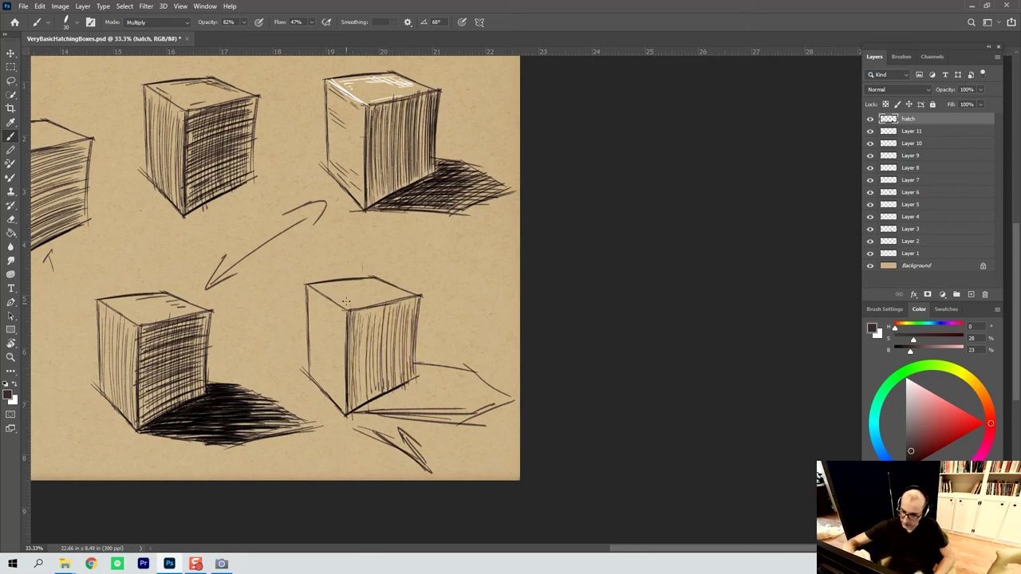
Cross-hatch the last lower box's right face with receding horizontal strokes from its upper edge to its base
{"action": "left_click_drag", "start_coordinate": [349, 316], "coordinate": [413, 298]}
{"action": "left_click_drag", "start_coordinate": [348, 319], "coordinate": [415, 300]}
{"action": "left_click_drag", "start_coordinate": [350, 319], "coordinate": [410, 307]}
{"action": "left_click_drag", "start_coordinate": [350, 327], "coordinate": [412, 311]}
{"action": "left_click_drag", "start_coordinate": [349, 337], "coordinate": [407, 321]}
{"action": "left_click_drag", "start_coordinate": [343, 344], "coordinate": [411, 322]}
{"action": "left_click_drag", "start_coordinate": [345, 354], "coordinate": [408, 334]}
{"action": "left_click_drag", "start_coordinate": [350, 361], "coordinate": [405, 342]}
{"action": "mouse_move", "coordinate": [347, 371]}
{"action": "left_mouse_down"}
{"action": "mouse_move", "coordinate": [406, 344]}
{"action": "mouse_move", "coordinate": [410, 365]}
{"action": "left_mouse_up"}
{"action": "left_click_drag", "start_coordinate": [349, 381], "coordinate": [410, 377]}
{"action": "left_click_drag", "start_coordinate": [349, 391], "coordinate": [409, 388]}
{"action": "left_click_drag", "start_coordinate": [348, 404], "coordinate": [400, 401]}
{"action": "left_click_drag", "start_coordinate": [364, 402], "coordinate": [388, 389]}
Darken the upper part of the last lower box's right face with a second pass of receding horizontal strokes
{"action": "left_click_drag", "start_coordinate": [340, 321], "coordinate": [381, 309]}
{"action": "left_click_drag", "start_coordinate": [350, 323], "coordinate": [374, 314]}
{"action": "left_click_drag", "start_coordinate": [351, 329], "coordinate": [380, 321]}
{"action": "left_click_drag", "start_coordinate": [349, 334], "coordinate": [385, 326]}
{"action": "left_click_drag", "start_coordinate": [356, 341], "coordinate": [391, 330]}
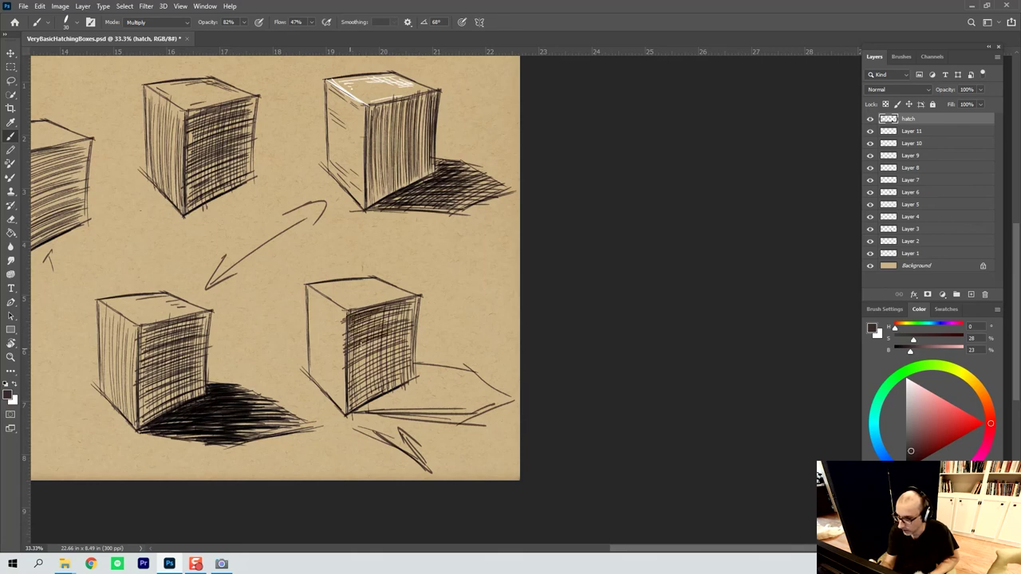
{"action": "mouse_move", "coordinate": [350, 359]}
{"action": "left_mouse_down"}
{"action": "mouse_move", "coordinate": [417, 297]}
{"action": "mouse_move", "coordinate": [413, 339]}
{"action": "left_mouse_up"}
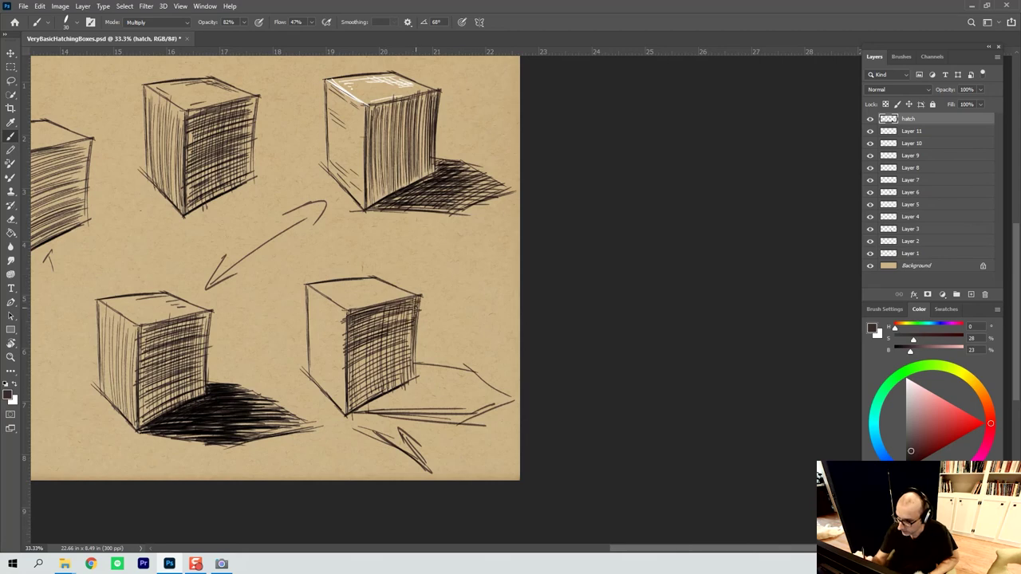
Add steep slanted strokes as a third hatch direction over the upper part of the last lower box's right face
{"action": "left_click_drag", "start_coordinate": [413, 295], "coordinate": [402, 359]}
{"action": "left_click_drag", "start_coordinate": [405, 305], "coordinate": [399, 358]}
{"action": "left_click_drag", "start_coordinate": [396, 308], "coordinate": [391, 357]}
{"action": "left_click_drag", "start_coordinate": [394, 310], "coordinate": [384, 338]}
{"action": "left_click_drag", "start_coordinate": [388, 310], "coordinate": [383, 367]}
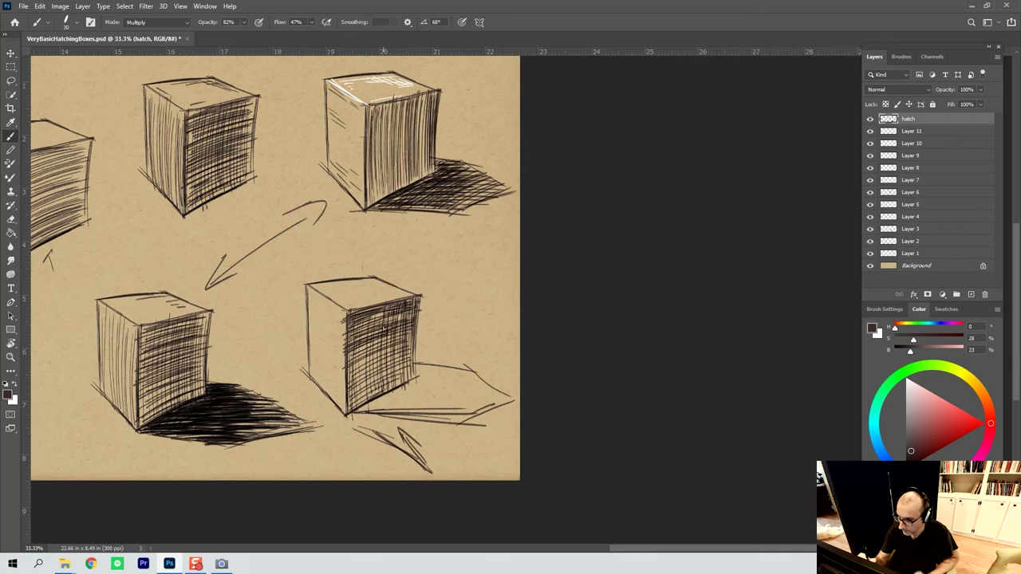
{"action": "left_click_drag", "start_coordinate": [409, 333], "coordinate": [411, 376]}
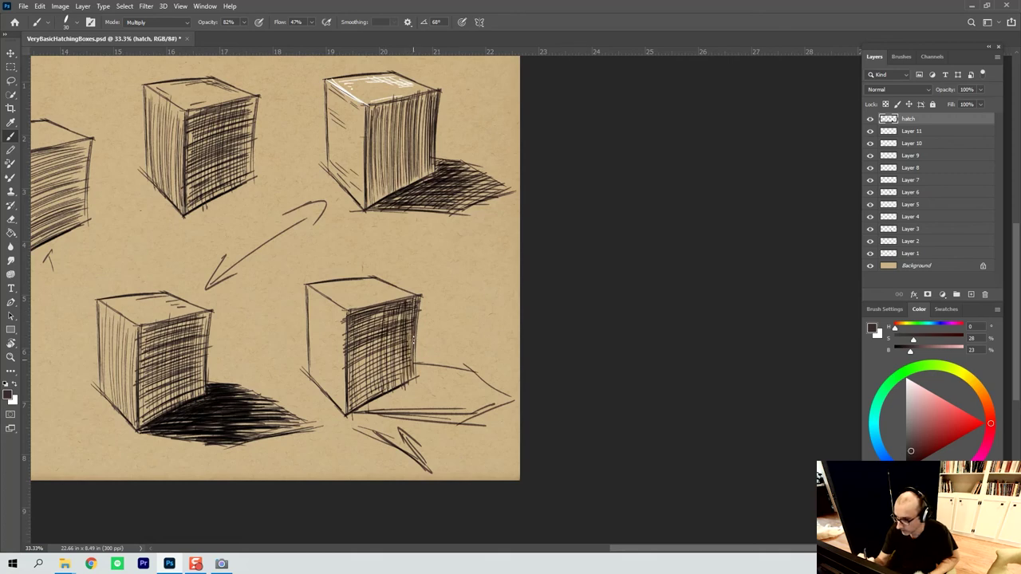
{"action": "mouse_move", "coordinate": [418, 303]}
{"action": "left_mouse_down"}
{"action": "mouse_move", "coordinate": [412, 371]}
{"action": "mouse_move", "coordinate": [400, 364]}
{"action": "left_mouse_up"}
{"action": "left_click_drag", "start_coordinate": [400, 308], "coordinate": [395, 370]}
{"action": "left_click_drag", "start_coordinate": [394, 314], "coordinate": [386, 367]}
{"action": "mouse_move", "coordinate": [388, 311]}
{"action": "left_mouse_down"}
{"action": "mouse_move", "coordinate": [382, 358]}
{"action": "mouse_move", "coordinate": [377, 331]}
{"action": "left_mouse_up"}
{"action": "mouse_move", "coordinate": [386, 316]}
{"action": "left_mouse_down"}
{"action": "mouse_move", "coordinate": [373, 360]}
{"action": "mouse_move", "coordinate": [372, 329]}
{"action": "left_mouse_up"}
{"action": "left_click_drag", "start_coordinate": [380, 351], "coordinate": [375, 367]}
{"action": "left_click_drag", "start_coordinate": [375, 312], "coordinate": [368, 365]}
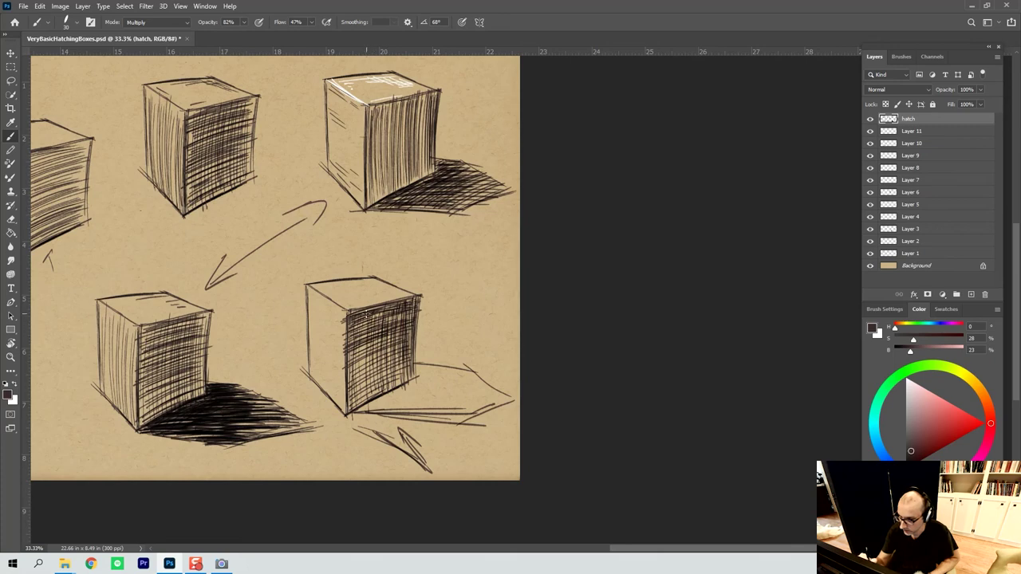
{"action": "left_click_drag", "start_coordinate": [367, 311], "coordinate": [364, 357]}
{"action": "mouse_move", "coordinate": [365, 311]}
{"action": "left_mouse_down"}
{"action": "mouse_move", "coordinate": [360, 361]}
{"action": "mouse_move", "coordinate": [356, 340]}
{"action": "left_mouse_up"}
Deepen the last lower box's right face with extra strokes near its far edge, base and centre
{"action": "mouse_move", "coordinate": [359, 315]}
{"action": "left_mouse_down"}
{"action": "mouse_move", "coordinate": [354, 335]}
{"action": "mouse_move", "coordinate": [412, 300]}
{"action": "mouse_move", "coordinate": [413, 361]}
{"action": "left_mouse_up"}
{"action": "left_click_drag", "start_coordinate": [394, 379], "coordinate": [415, 370]}
{"action": "left_click_drag", "start_coordinate": [395, 386], "coordinate": [418, 373]}
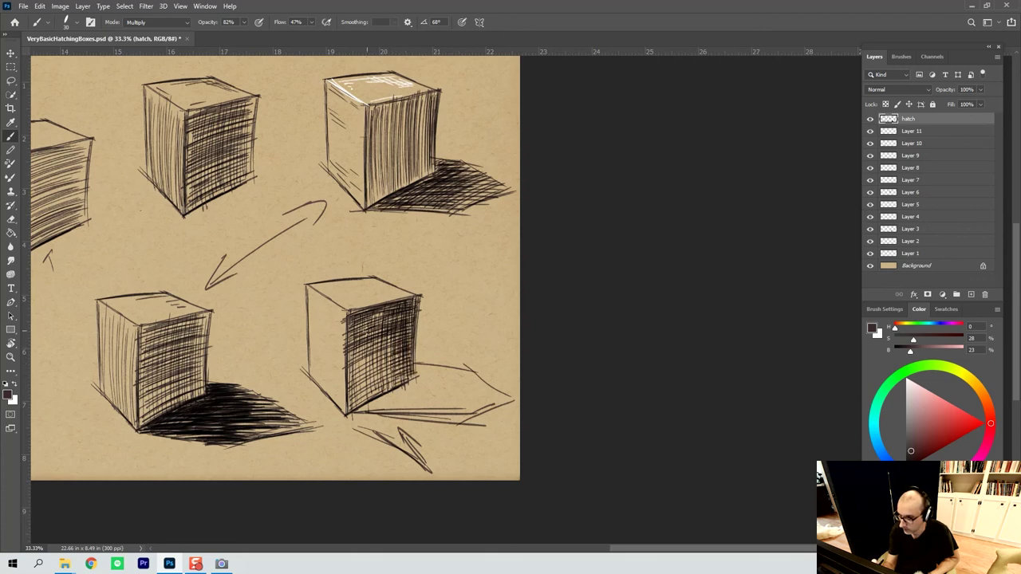
{"action": "left_click_drag", "start_coordinate": [373, 326], "coordinate": [404, 315]}
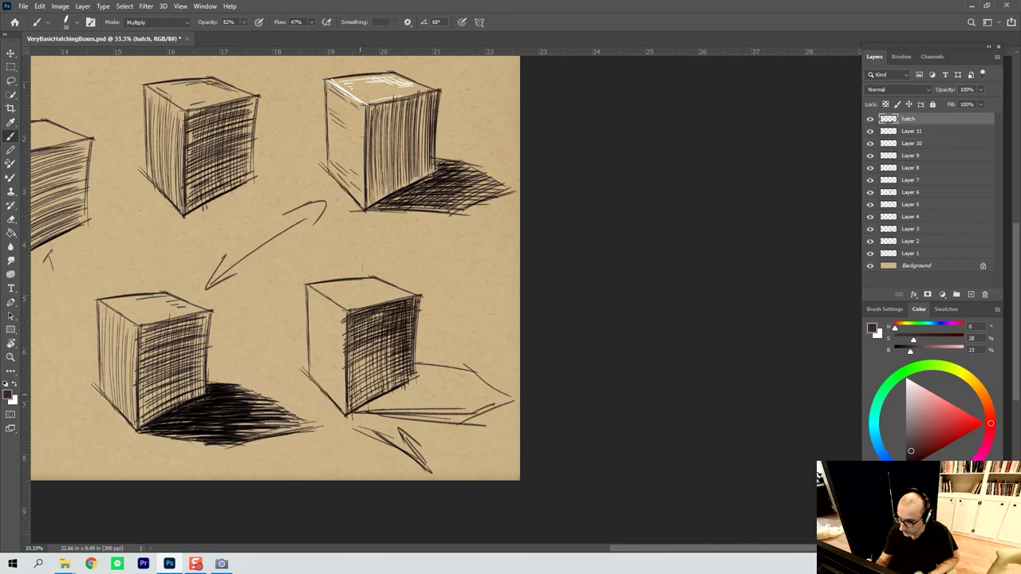
{"action": "left_click_drag", "start_coordinate": [372, 378], "coordinate": [374, 403]}
{"action": "left_click_drag", "start_coordinate": [380, 365], "coordinate": [381, 396]}
{"action": "mouse_move", "coordinate": [383, 364]}
{"action": "left_mouse_down"}
{"action": "mouse_move", "coordinate": [384, 392]}
{"action": "mouse_move", "coordinate": [394, 387]}
{"action": "mouse_move", "coordinate": [402, 401]}
{"action": "mouse_move", "coordinate": [375, 365]}
{"action": "left_mouse_up"}
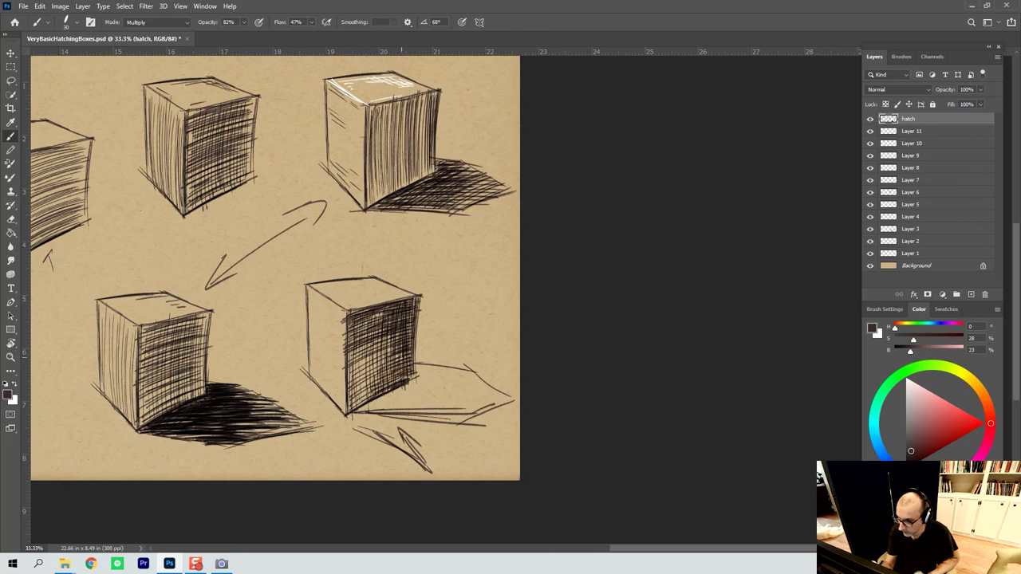
{"action": "left_click_drag", "start_coordinate": [398, 320], "coordinate": [367, 311]}
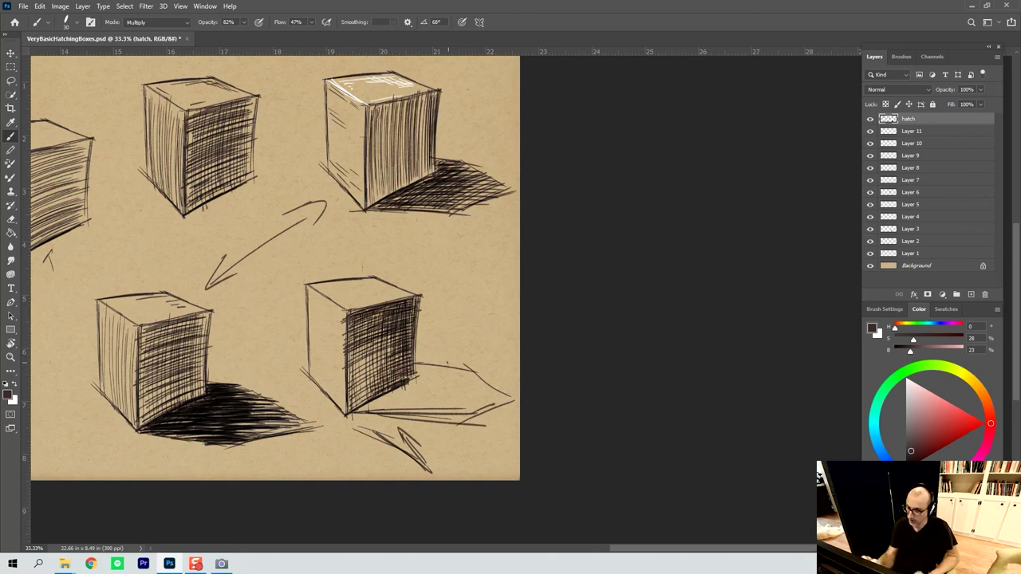
Fill the last lower box's cast shadow with dense overlapping strokes until it is almost solid black
{"action": "mouse_move", "coordinate": [365, 408]}
{"action": "left_mouse_down"}
{"action": "mouse_move", "coordinate": [424, 381]}
{"action": "mouse_move", "coordinate": [439, 388]}
{"action": "mouse_move", "coordinate": [422, 366]}
{"action": "mouse_move", "coordinate": [452, 394]}
{"action": "mouse_move", "coordinate": [391, 403]}
{"action": "mouse_move", "coordinate": [477, 411]}
{"action": "mouse_move", "coordinate": [459, 416]}
{"action": "mouse_move", "coordinate": [499, 402]}
{"action": "mouse_move", "coordinate": [445, 402]}
{"action": "mouse_move", "coordinate": [420, 366]}
{"action": "mouse_move", "coordinate": [423, 379]}
{"action": "mouse_move", "coordinate": [369, 409]}
{"action": "left_mouse_up"}
{"action": "left_click_drag", "start_coordinate": [440, 399], "coordinate": [359, 412]}
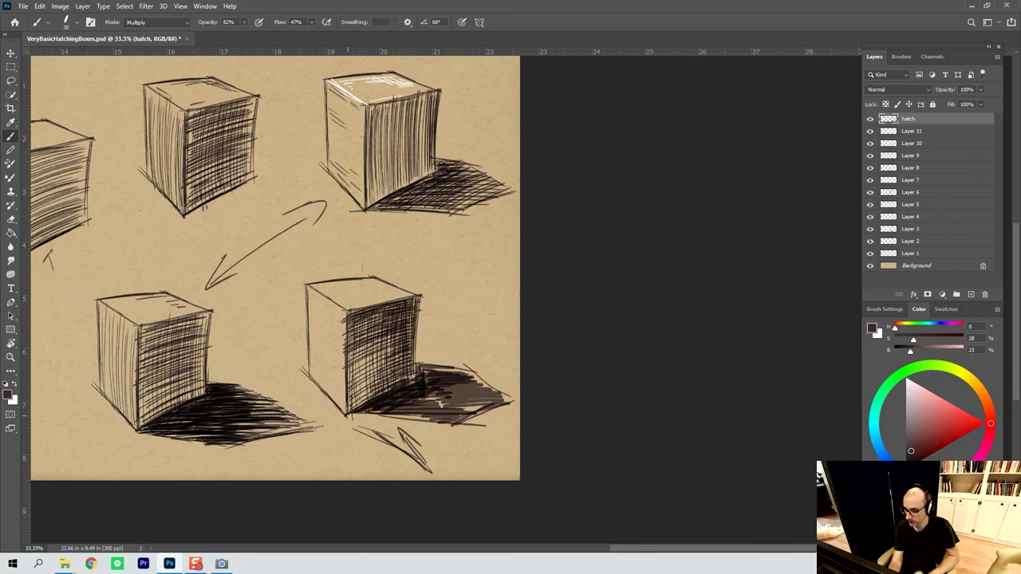
{"action": "mouse_move", "coordinate": [421, 410]}
{"action": "left_mouse_down"}
{"action": "mouse_move", "coordinate": [370, 412]}
{"action": "mouse_move", "coordinate": [396, 408]}
{"action": "mouse_move", "coordinate": [386, 413]}
{"action": "left_mouse_up"}
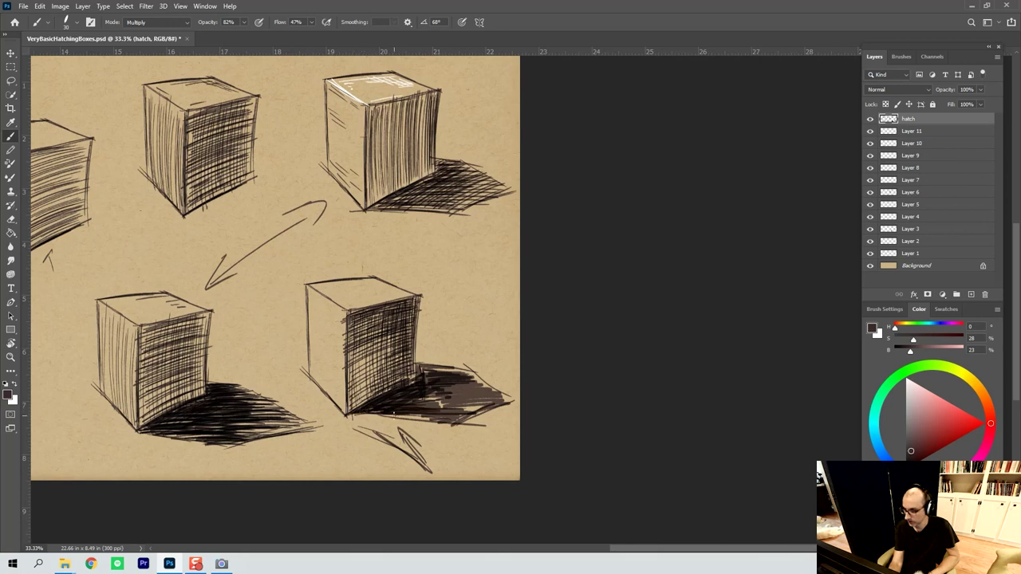
{"action": "mouse_move", "coordinate": [460, 404]}
{"action": "left_mouse_down"}
{"action": "mouse_move", "coordinate": [390, 408]}
{"action": "mouse_move", "coordinate": [426, 395]}
{"action": "left_mouse_up"}
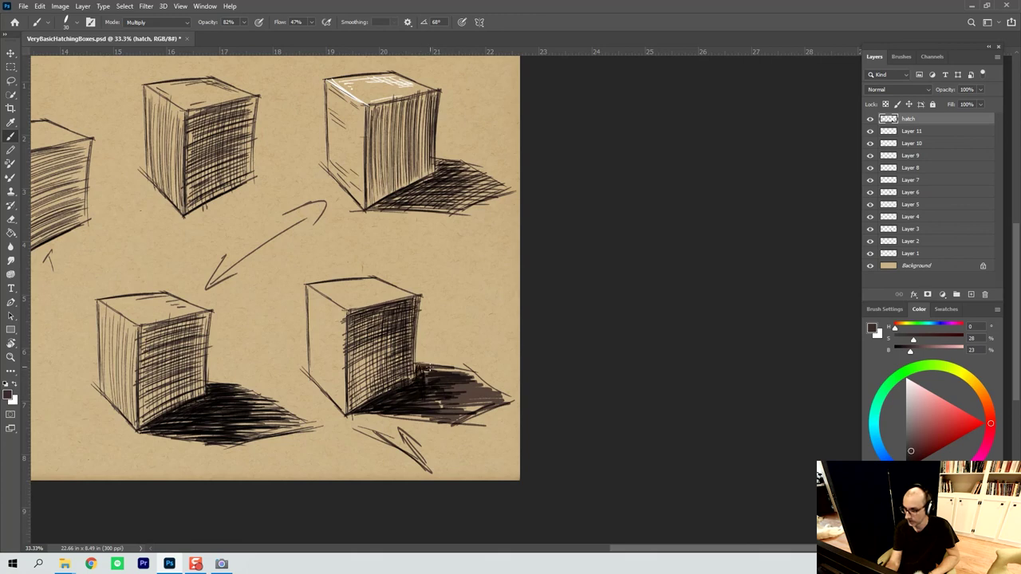
{"action": "mouse_move", "coordinate": [455, 372]}
{"action": "left_mouse_down"}
{"action": "mouse_move", "coordinate": [420, 367]}
{"action": "mouse_move", "coordinate": [441, 371]}
{"action": "mouse_move", "coordinate": [418, 377]}
{"action": "mouse_move", "coordinate": [434, 391]}
{"action": "left_mouse_up"}
{"action": "left_click_drag", "start_coordinate": [441, 399], "coordinate": [415, 407]}
{"action": "mouse_move", "coordinate": [479, 403]}
{"action": "left_mouse_down"}
{"action": "mouse_move", "coordinate": [422, 410]}
{"action": "mouse_move", "coordinate": [435, 422]}
{"action": "mouse_move", "coordinate": [381, 418]}
{"action": "mouse_move", "coordinate": [450, 400]}
{"action": "mouse_move", "coordinate": [421, 399]}
{"action": "mouse_move", "coordinate": [424, 389]}
{"action": "mouse_move", "coordinate": [421, 403]}
{"action": "mouse_move", "coordinate": [466, 401]}
{"action": "left_mouse_up"}
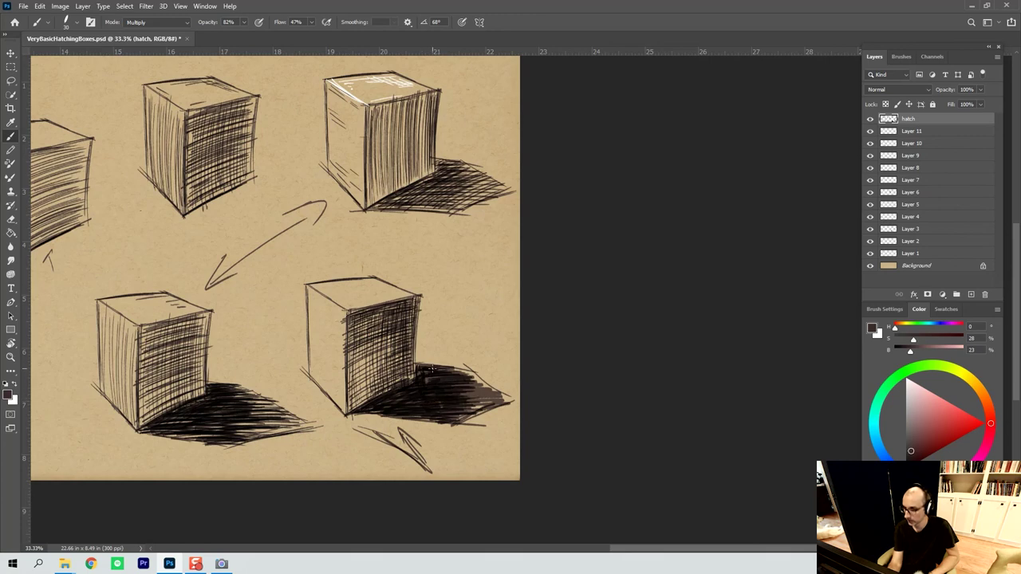
{"action": "mouse_move", "coordinate": [432, 370]}
{"action": "left_mouse_down"}
{"action": "mouse_move", "coordinate": [469, 373]}
{"action": "mouse_move", "coordinate": [429, 381]}
{"action": "left_mouse_up"}
{"action": "mouse_move", "coordinate": [495, 386]}
{"action": "left_mouse_down"}
{"action": "mouse_move", "coordinate": [455, 391]}
{"action": "mouse_move", "coordinate": [469, 400]}
{"action": "left_mouse_up"}
{"action": "left_click_drag", "start_coordinate": [501, 401], "coordinate": [428, 431]}
{"action": "left_click_drag", "start_coordinate": [468, 421], "coordinate": [396, 415]}
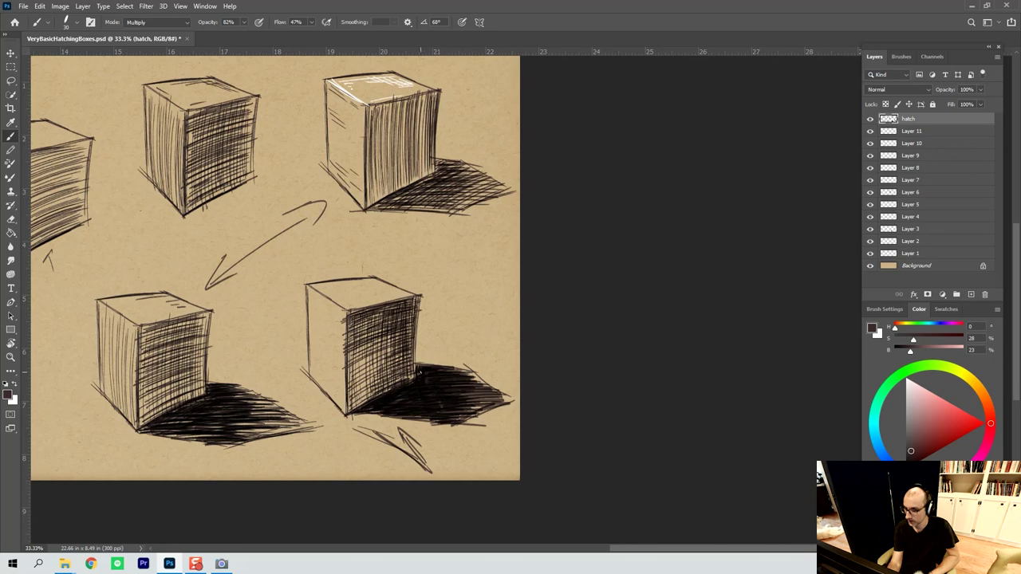
{"action": "mouse_move", "coordinate": [472, 369]}
{"action": "left_mouse_down"}
{"action": "mouse_move", "coordinate": [431, 378]}
{"action": "mouse_move", "coordinate": [468, 401]}
{"action": "mouse_move", "coordinate": [428, 423]}
{"action": "left_mouse_up"}
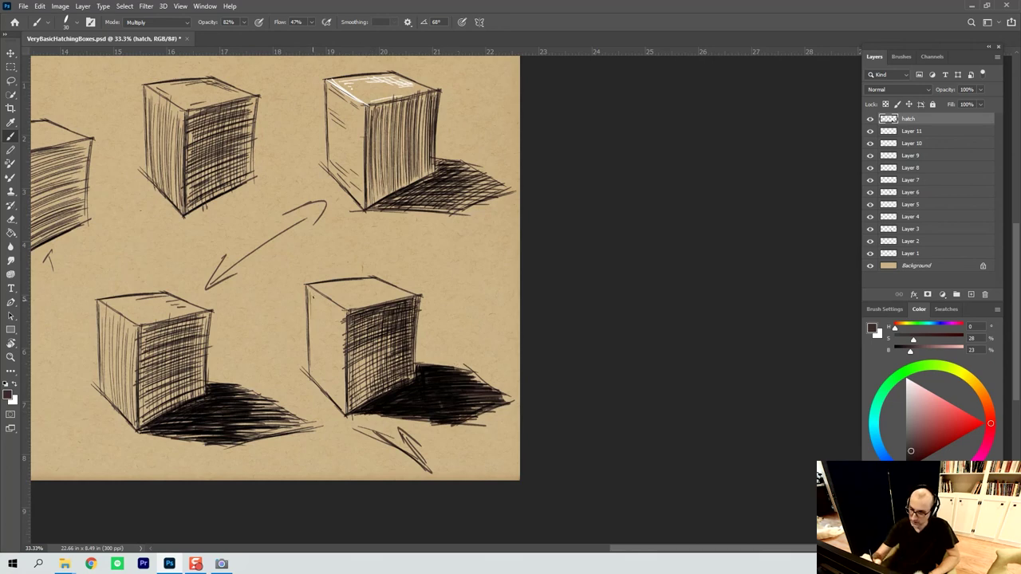
Hatch the last lower box's left face lightly with sparse vertical strokes
{"action": "left_click_drag", "start_coordinate": [314, 290], "coordinate": [315, 319]}
{"action": "mouse_move", "coordinate": [321, 295]}
{"action": "left_mouse_down"}
{"action": "mouse_move", "coordinate": [321, 339]}
{"action": "mouse_move", "coordinate": [338, 364]}
{"action": "left_mouse_up"}
{"action": "mouse_move", "coordinate": [342, 337]}
{"action": "left_mouse_down"}
{"action": "mouse_move", "coordinate": [340, 376]}
{"action": "mouse_move", "coordinate": [319, 388]}
{"action": "left_mouse_up"}
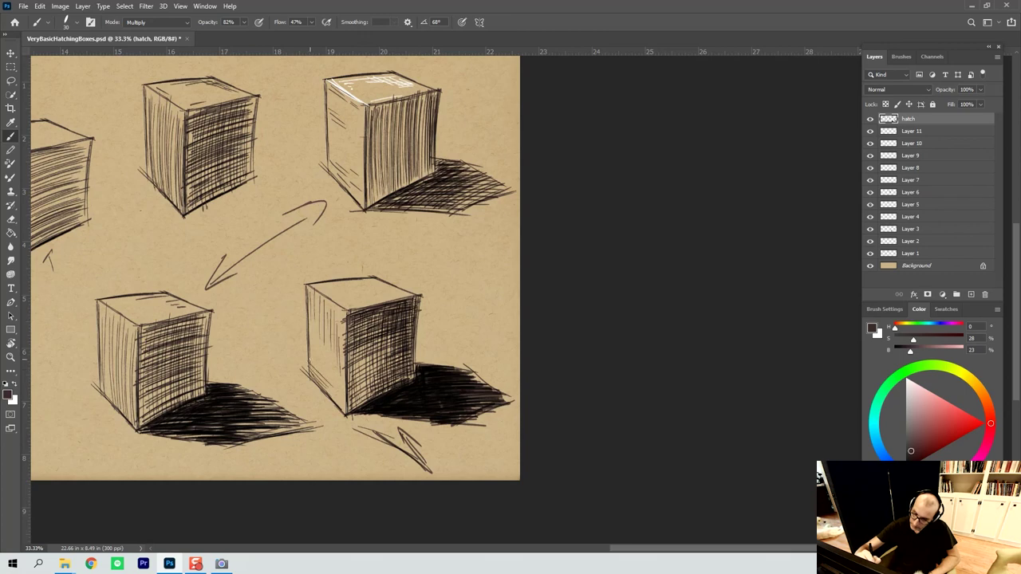
{"action": "left_click_drag", "start_coordinate": [317, 348], "coordinate": [316, 378]}
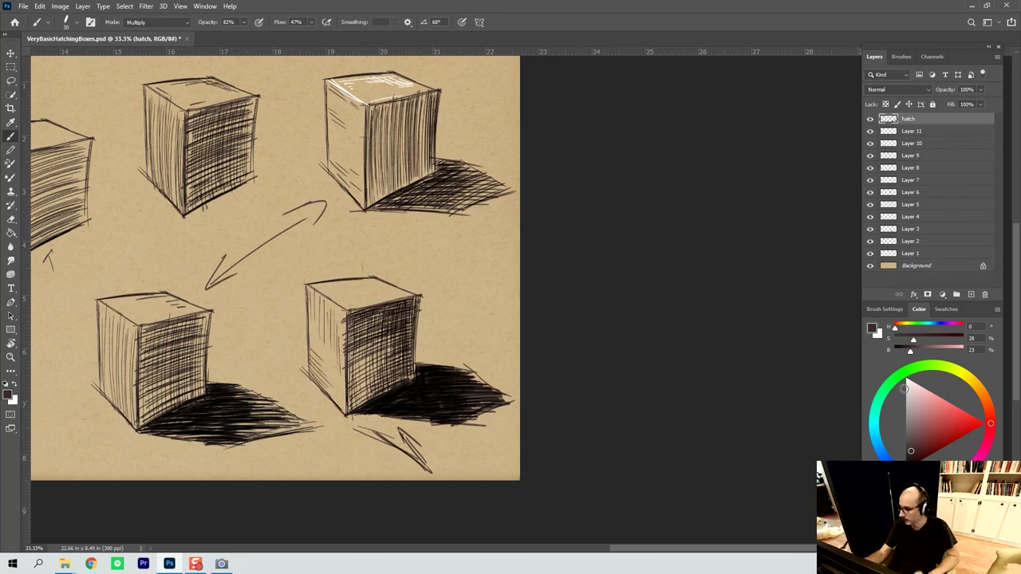
Set the foreground colour to white and hatch highlights on the far-left corner of the last lower box's top face
{"action": "left_click", "coordinate": [907, 382]}
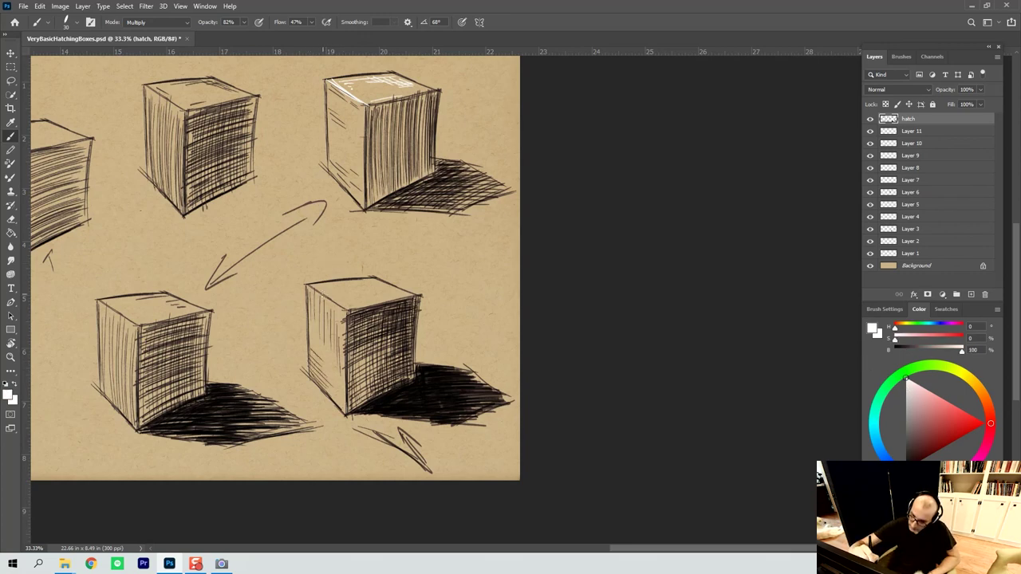
{"action": "mouse_move", "coordinate": [342, 285]}
{"action": "left_mouse_down"}
{"action": "mouse_move", "coordinate": [320, 284]}
{"action": "mouse_move", "coordinate": [359, 280]}
{"action": "left_mouse_up"}
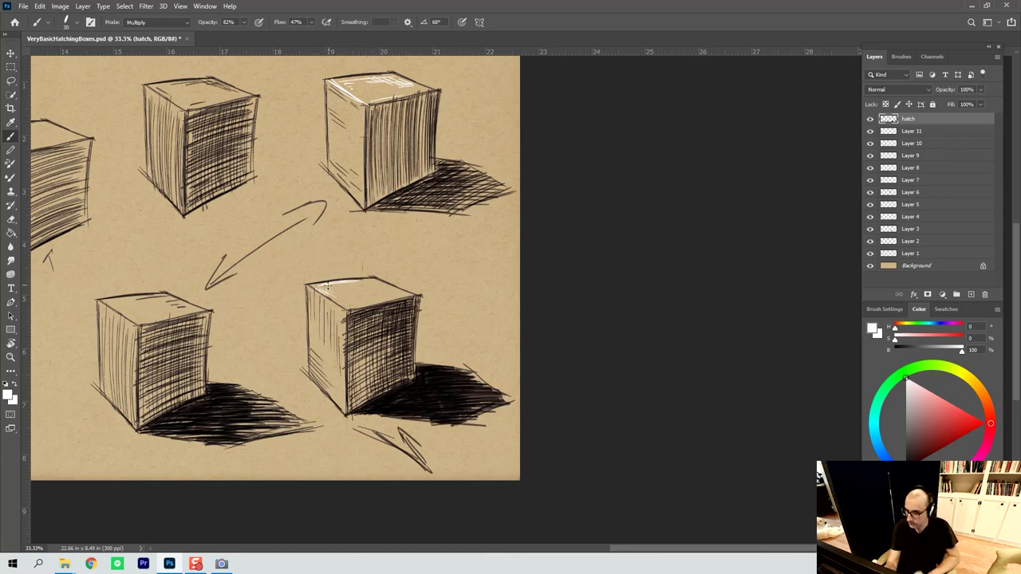
{"action": "left_click_drag", "start_coordinate": [326, 285], "coordinate": [342, 288]}
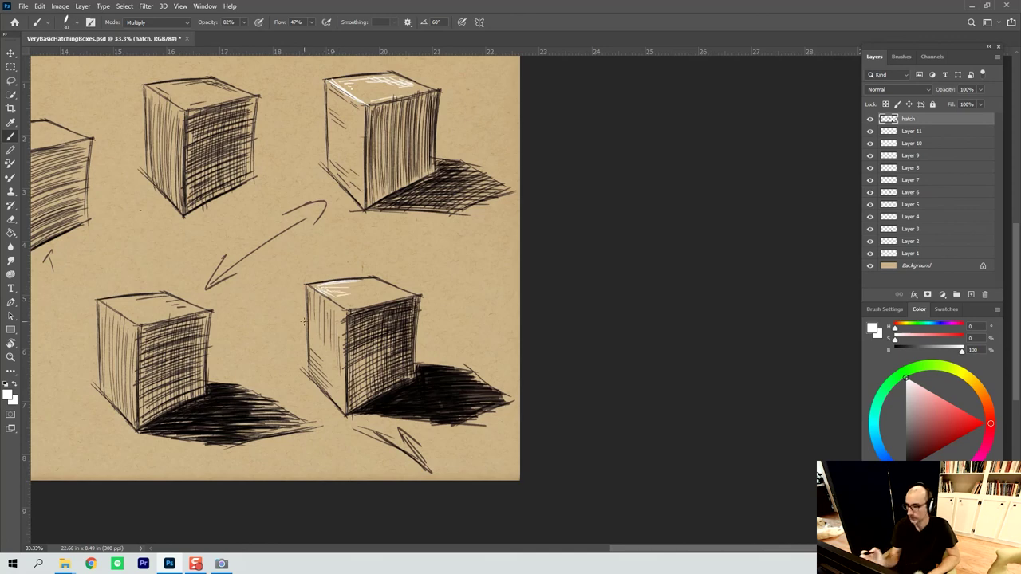